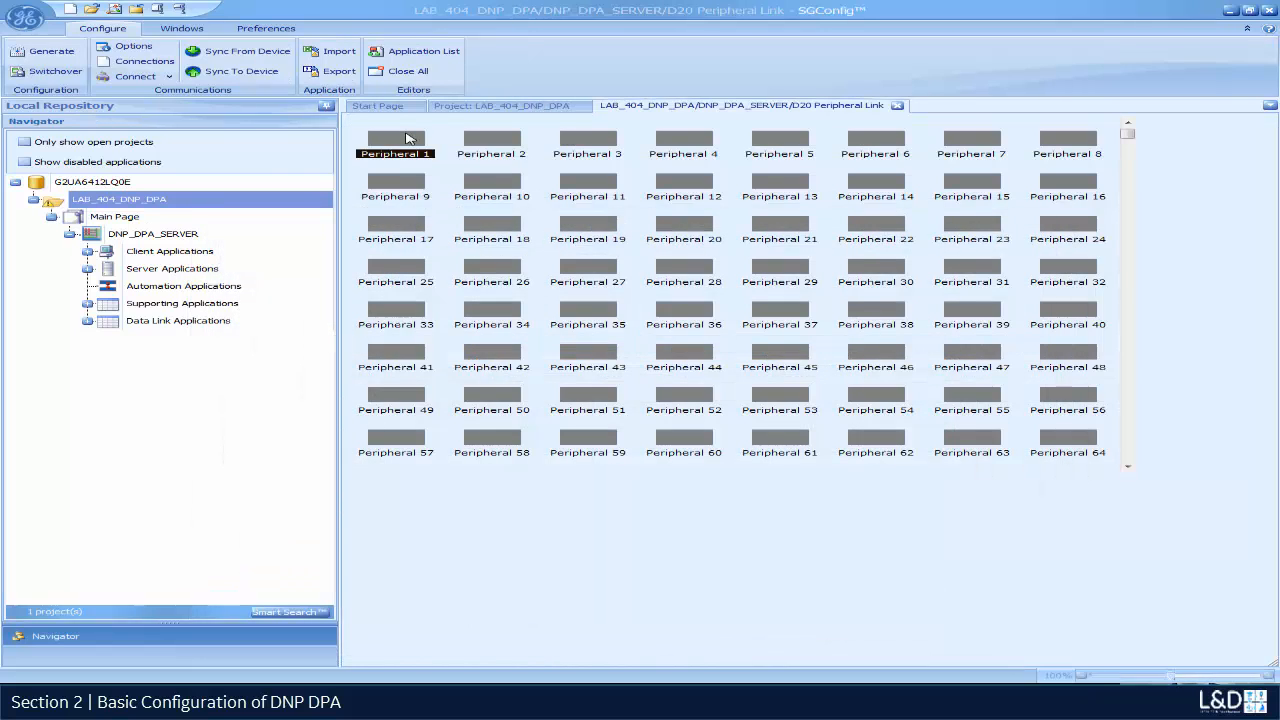
Create a WESDAC D20 S digital input peripheral at Peripheral 1 and open its settings
double_click(411, 139)
click(498, 318)
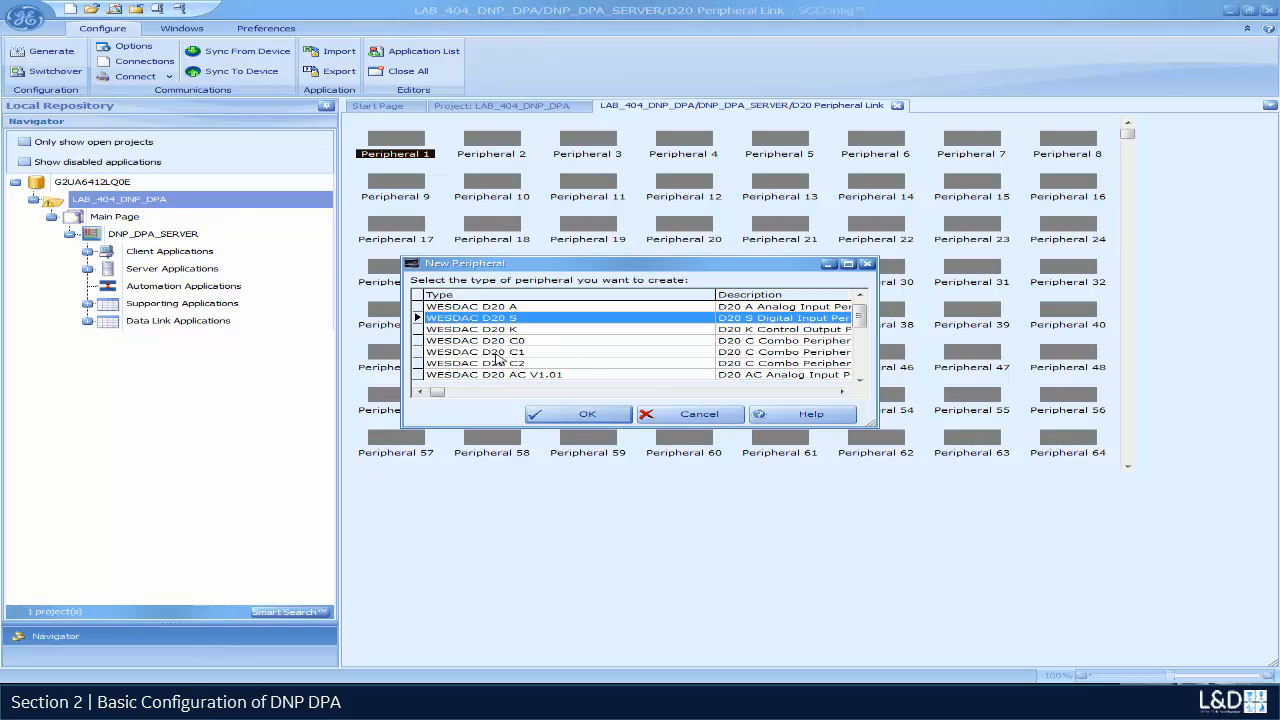
click(585, 414)
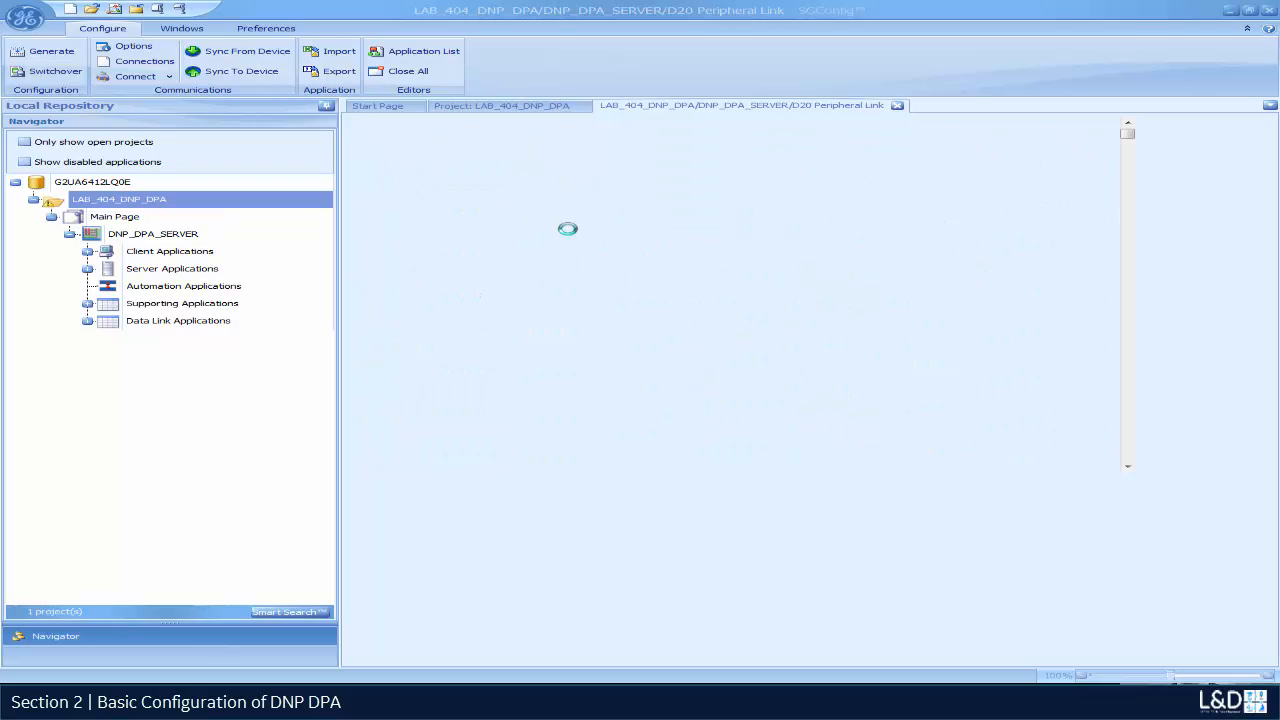
double_click(395, 150)
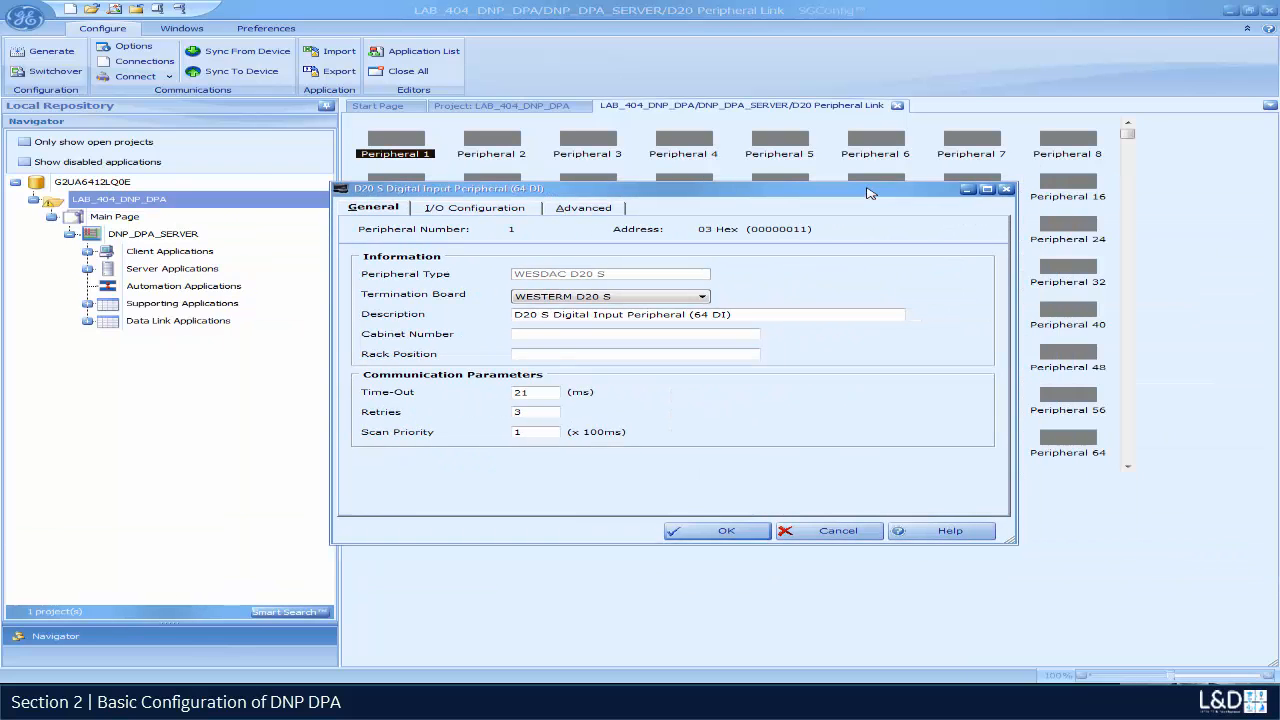
In the peripheral's digital inputs, set the description of point 3 to "First DPA POINT" and copy that text
click(515, 210)
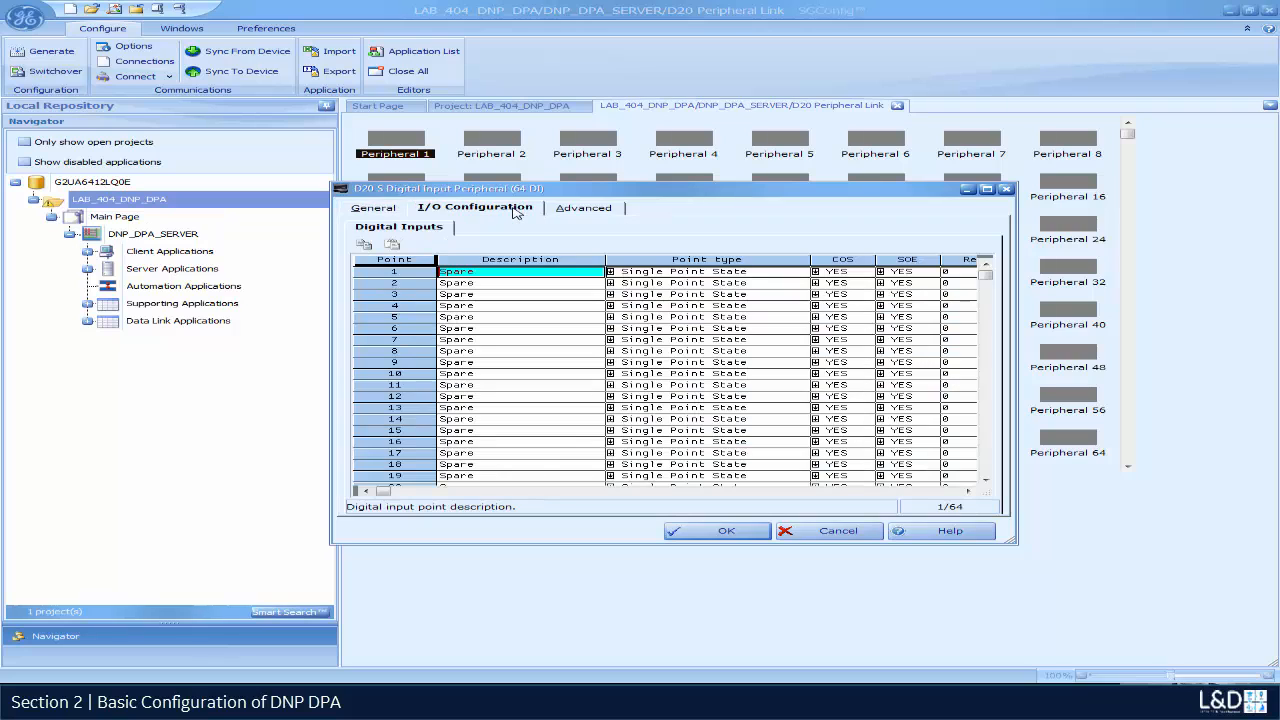
click(493, 296)
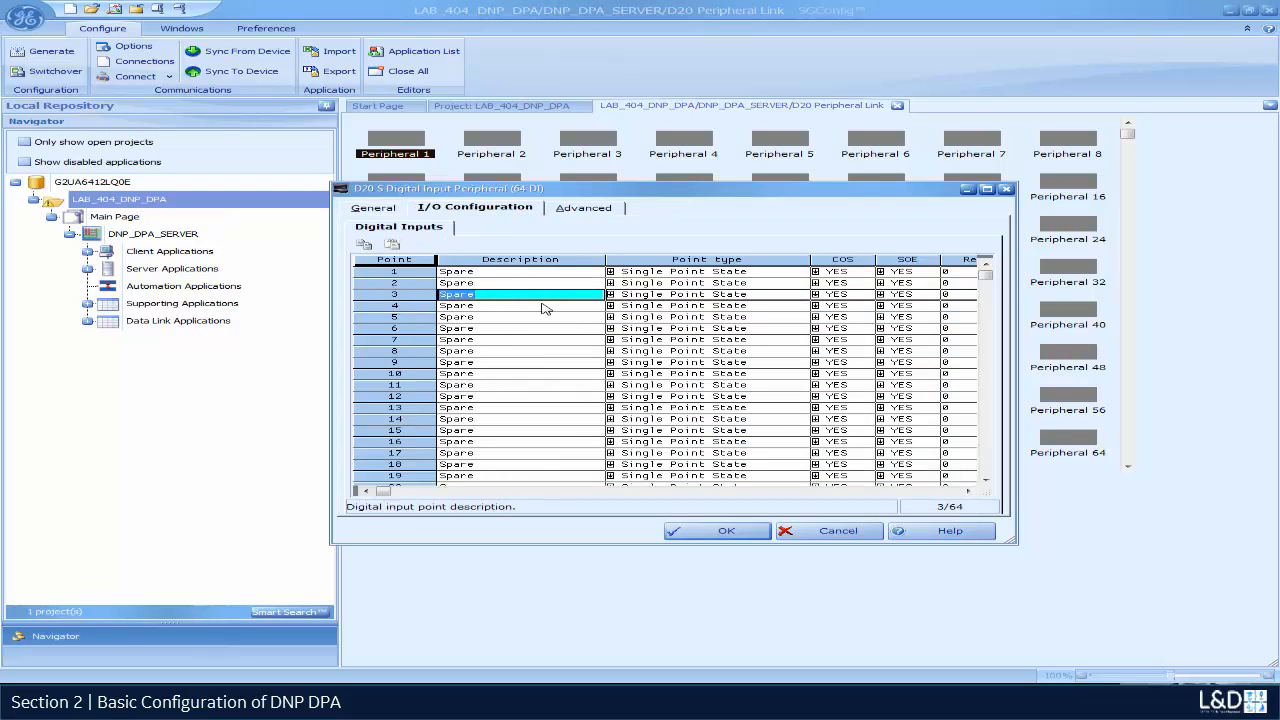
key(BackSpace)
text(First DPA POINT)
key(ctrl+a)
key(ctrl+c)
Set the description of digital input point 4 to "Second DPA POINT", reusing the copied text
click(504, 309)
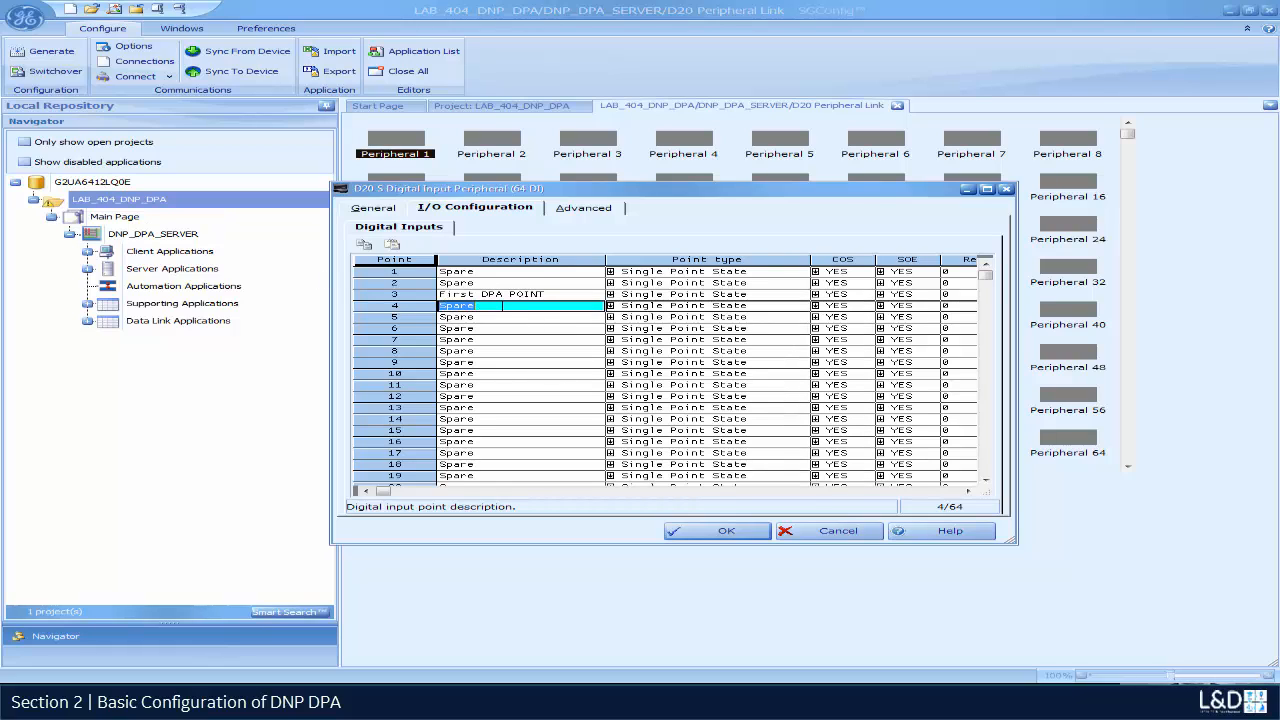
key(ctrl+v)
key(BackSpace)
key(BackSpace)
key(BackSpace)
key(BackSpace)
key(BackSpace)
text(Second)
Set the description of digital input point 5 to "Third DPA POINT" and accept the peripheral's configuration
click(541, 317)
key(ctrl+v)
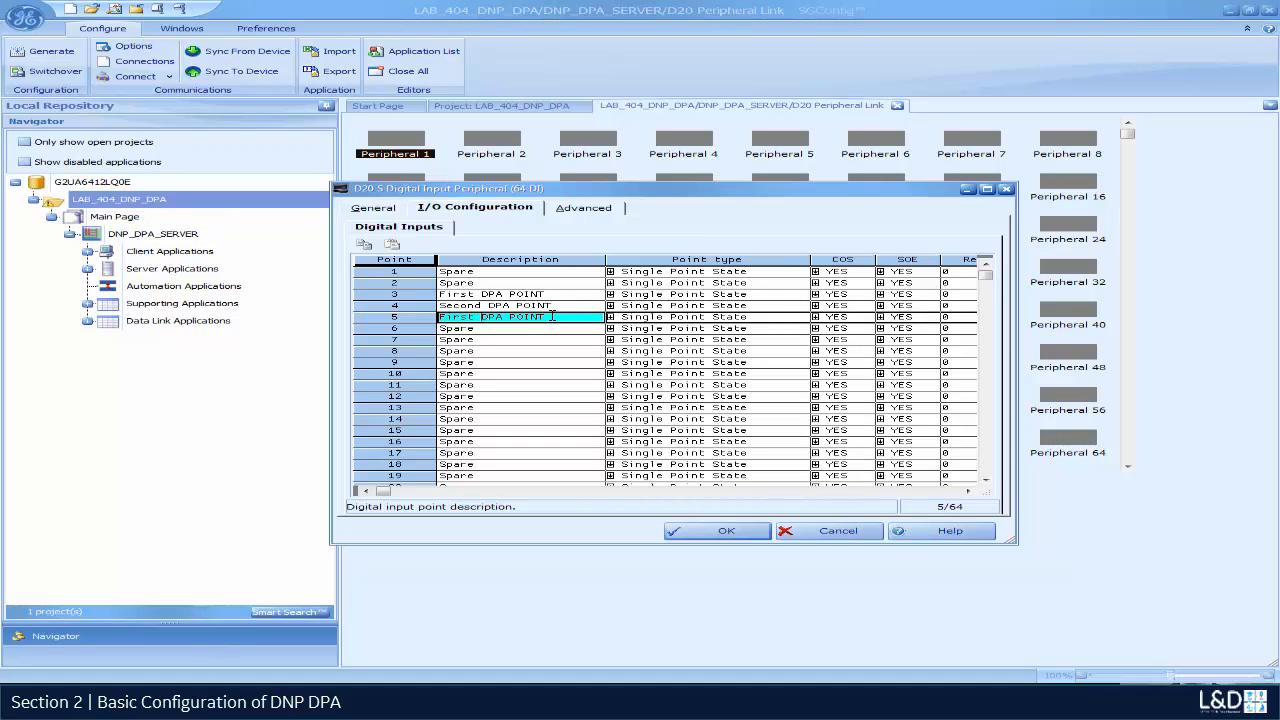
key(BackSpace)
key(BackSpace)
key(BackSpace)
key(BackSpace)
key(BackSpace)
text(Third)
click(720, 530)
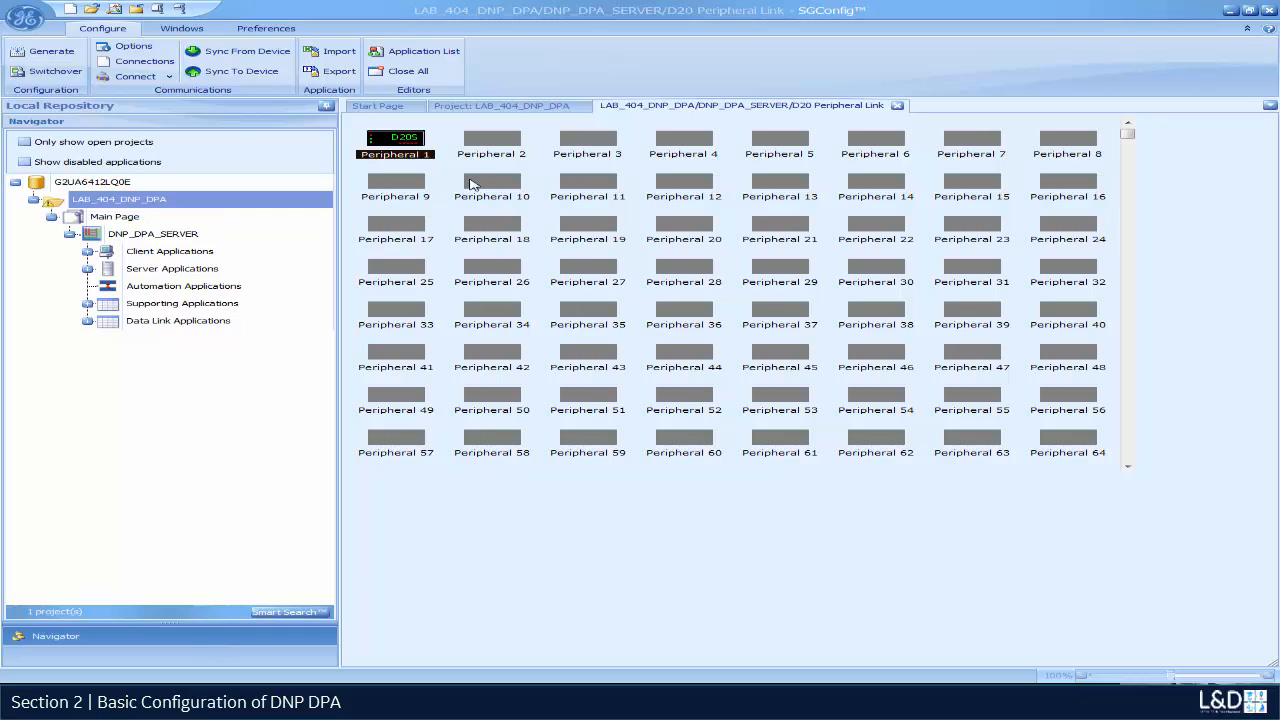
Review the general settings and address of Peripheral 1, and close the D20 Peripheral Link editor
double_click(416, 141)
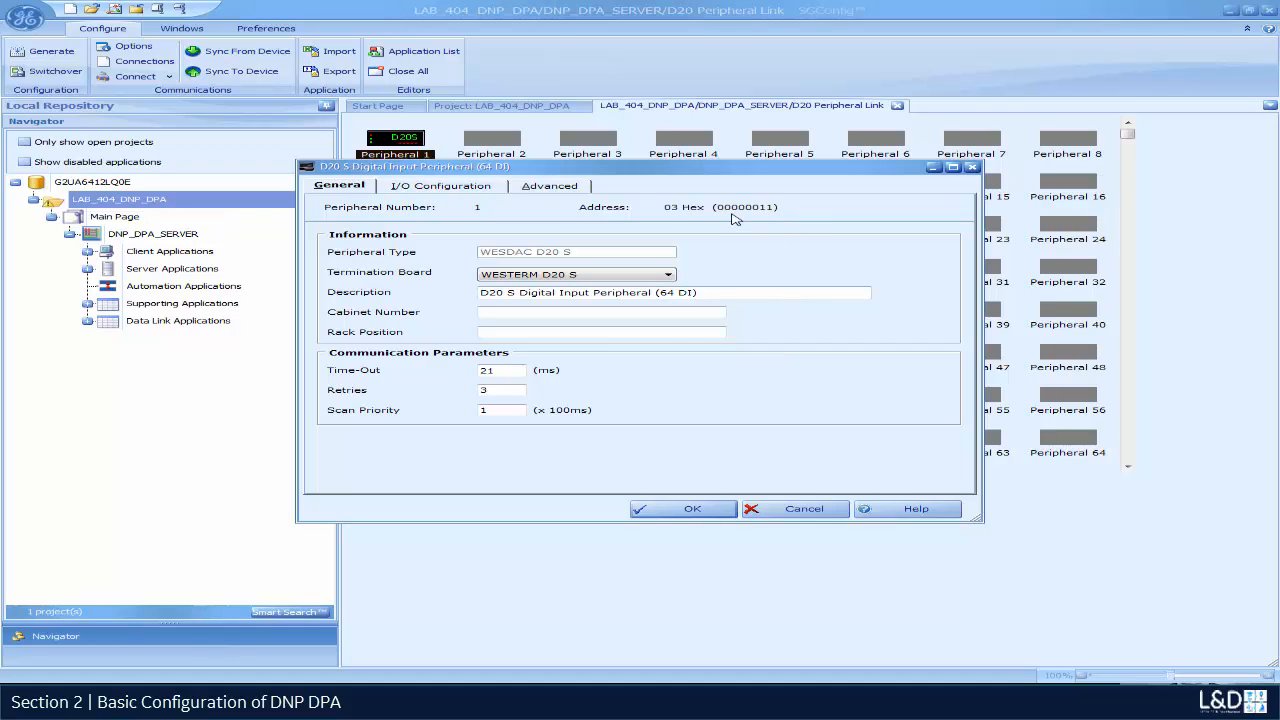
click(695, 510)
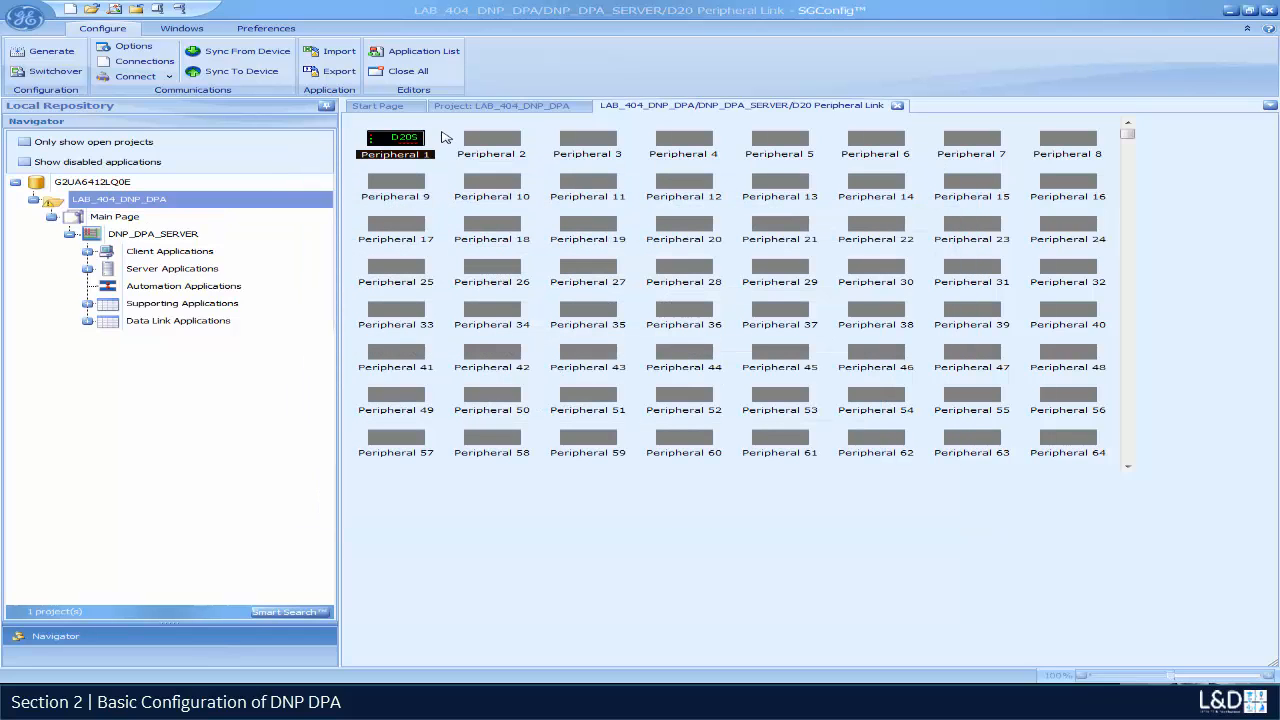
click(897, 106)
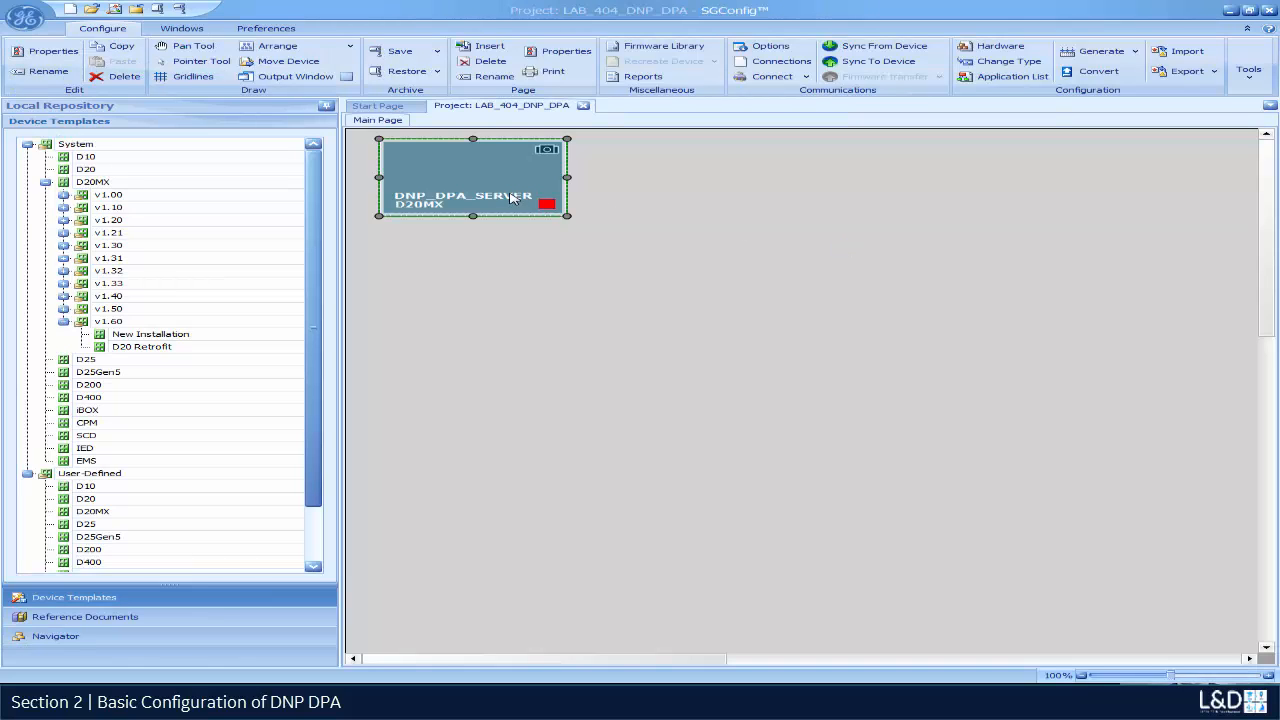
Expand the application groups of DNP_DPA_SERVER in the project tree and open the DNP V3.00 DPA server application
click(152, 640)
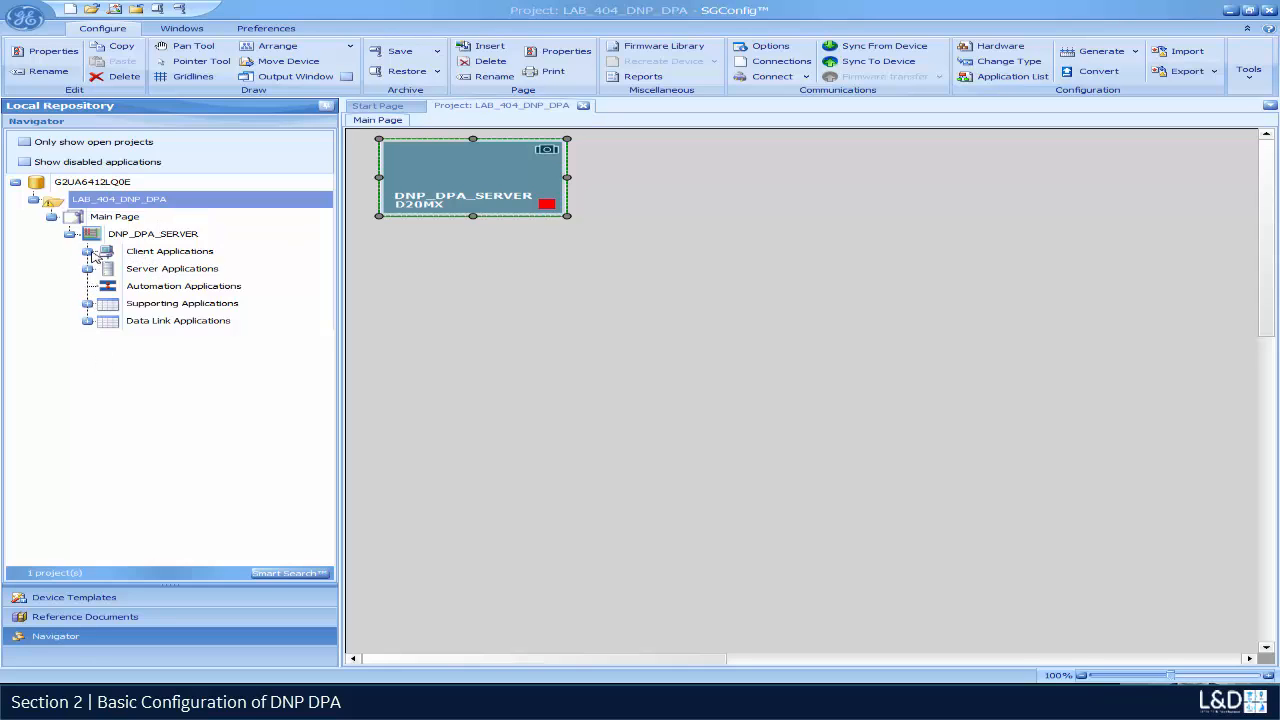
click(88, 251)
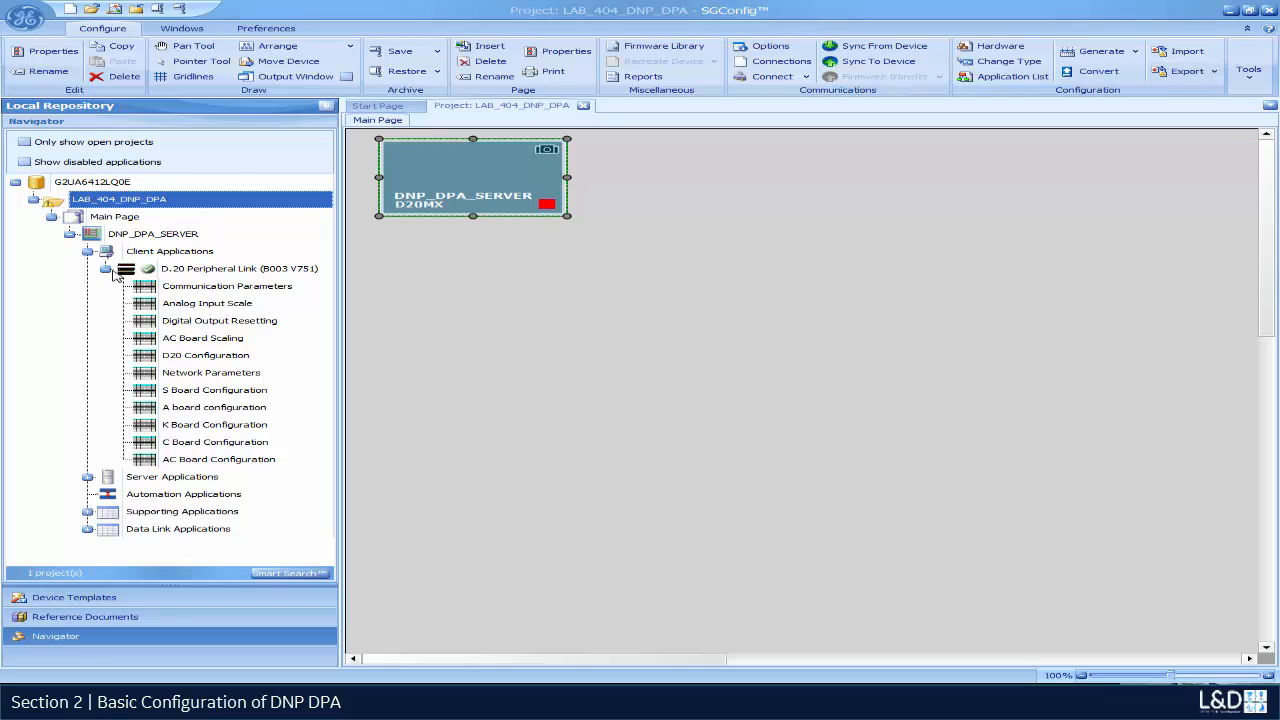
click(105, 268)
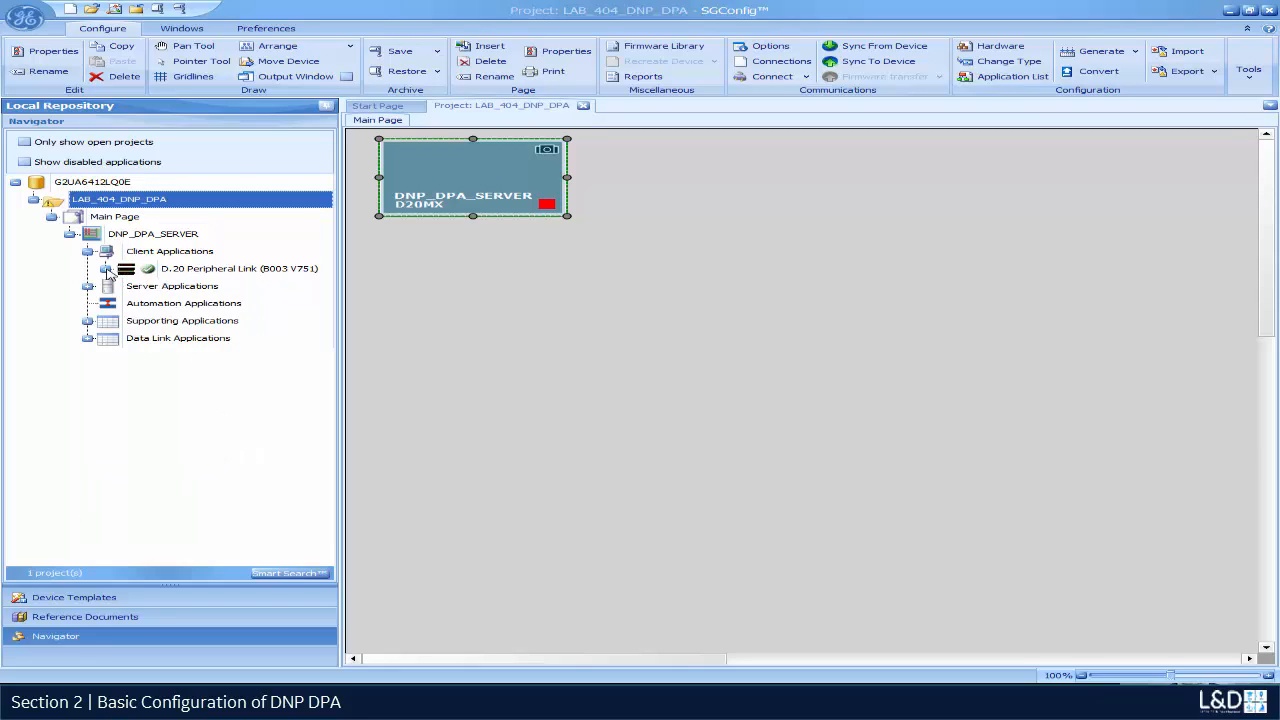
click(88, 286)
click(88, 338)
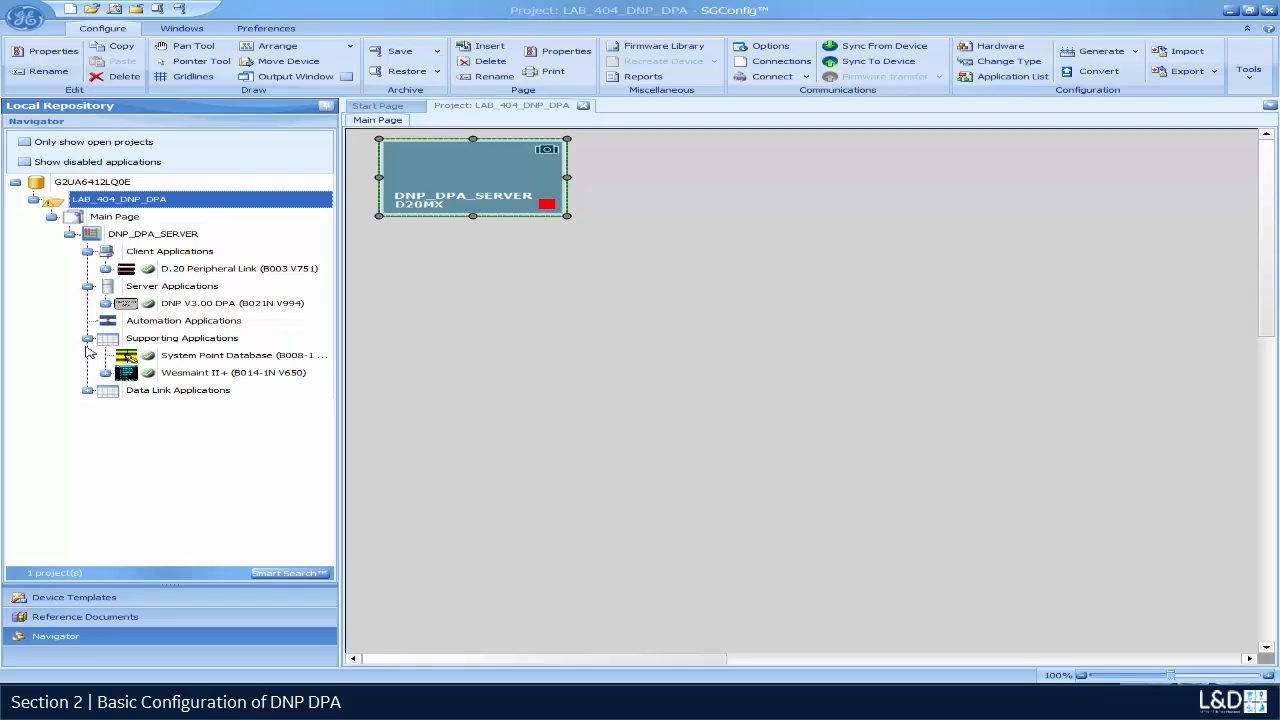
click(88, 390)
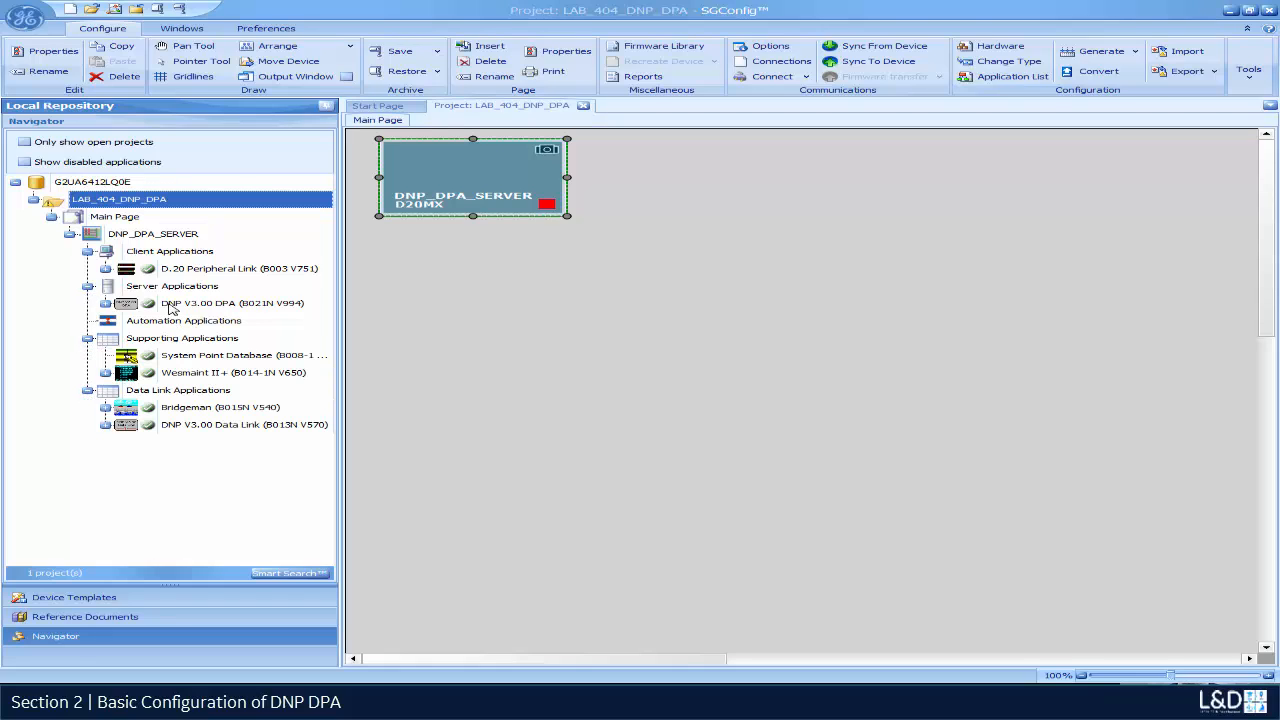
click(231, 306)
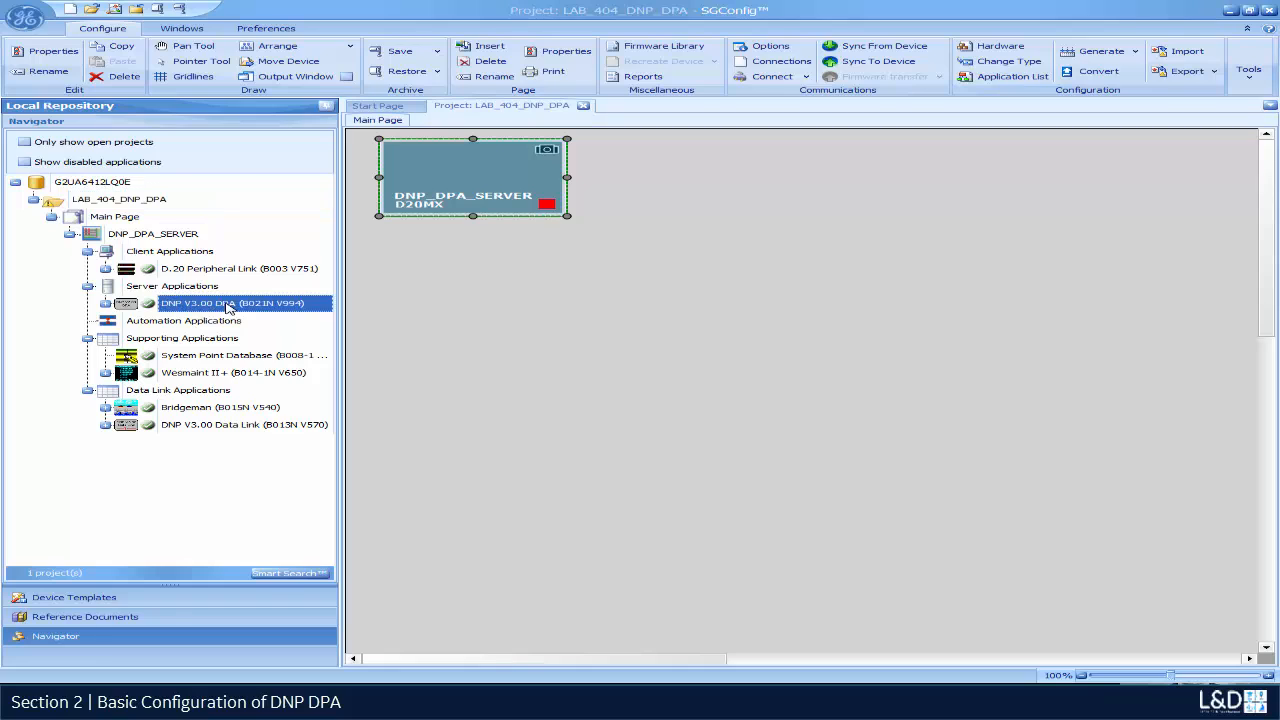
double_click(305, 313)
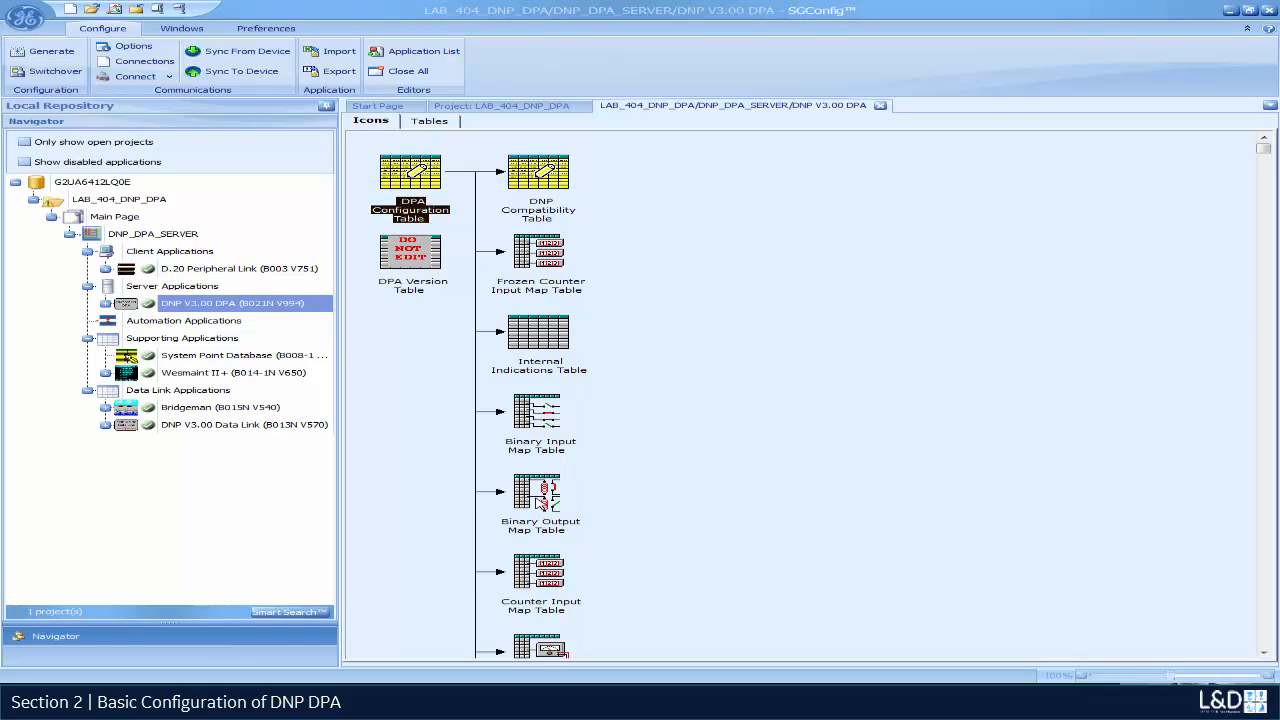
Map system points 3, 4 and 5 (First, Second and Third DPA POINT) in the Binary Input Map, and open the DPA Configuration table
double_click(532, 420)
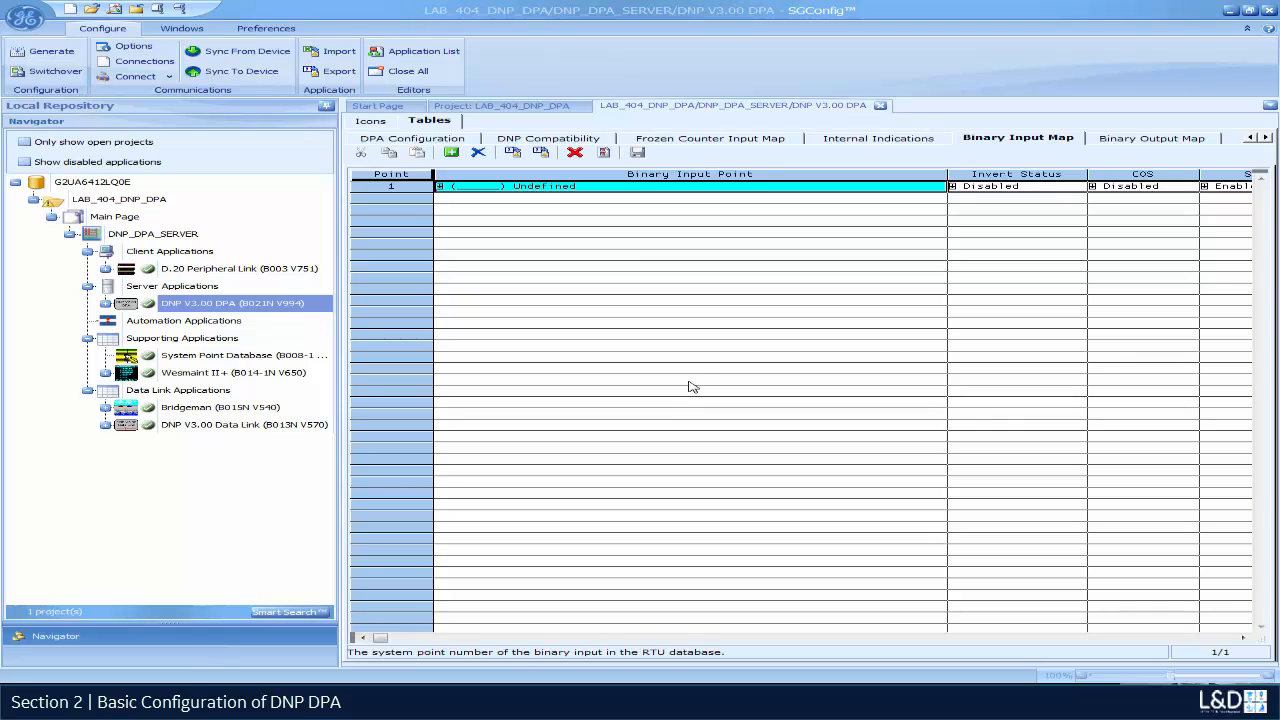
double_click(624, 188)
double_click(419, 273)
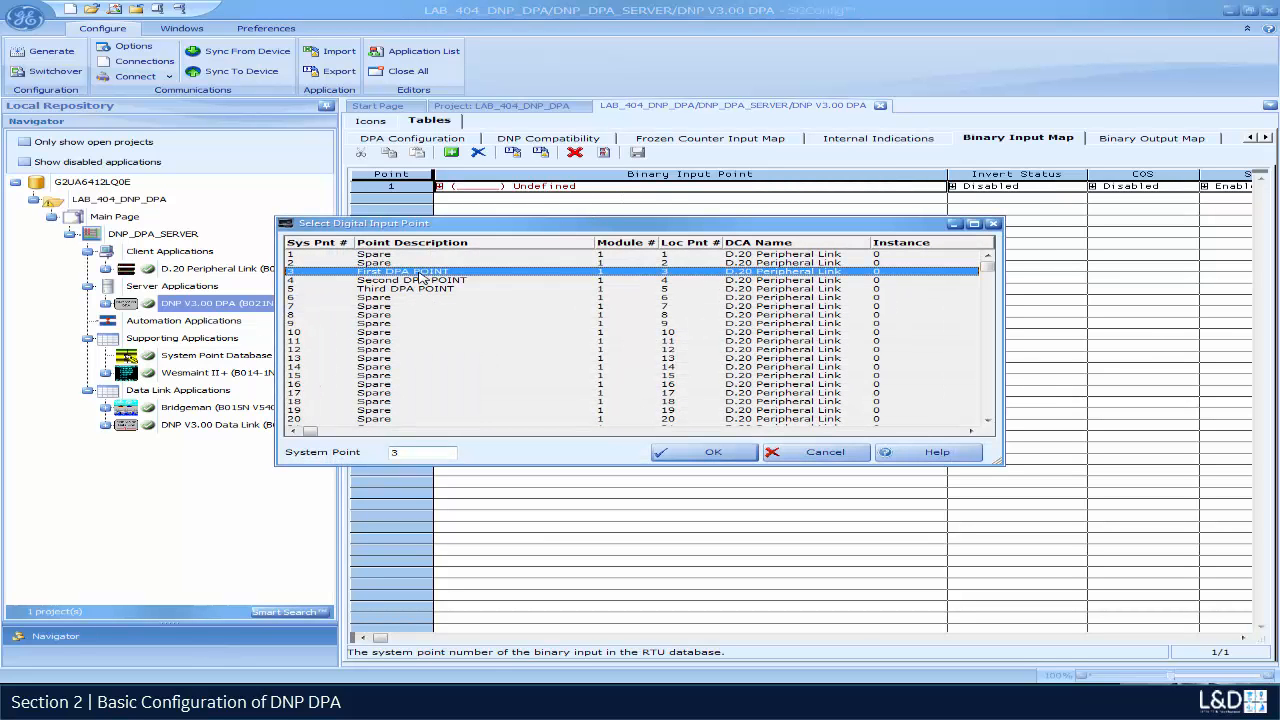
key(Down)
key(Down)
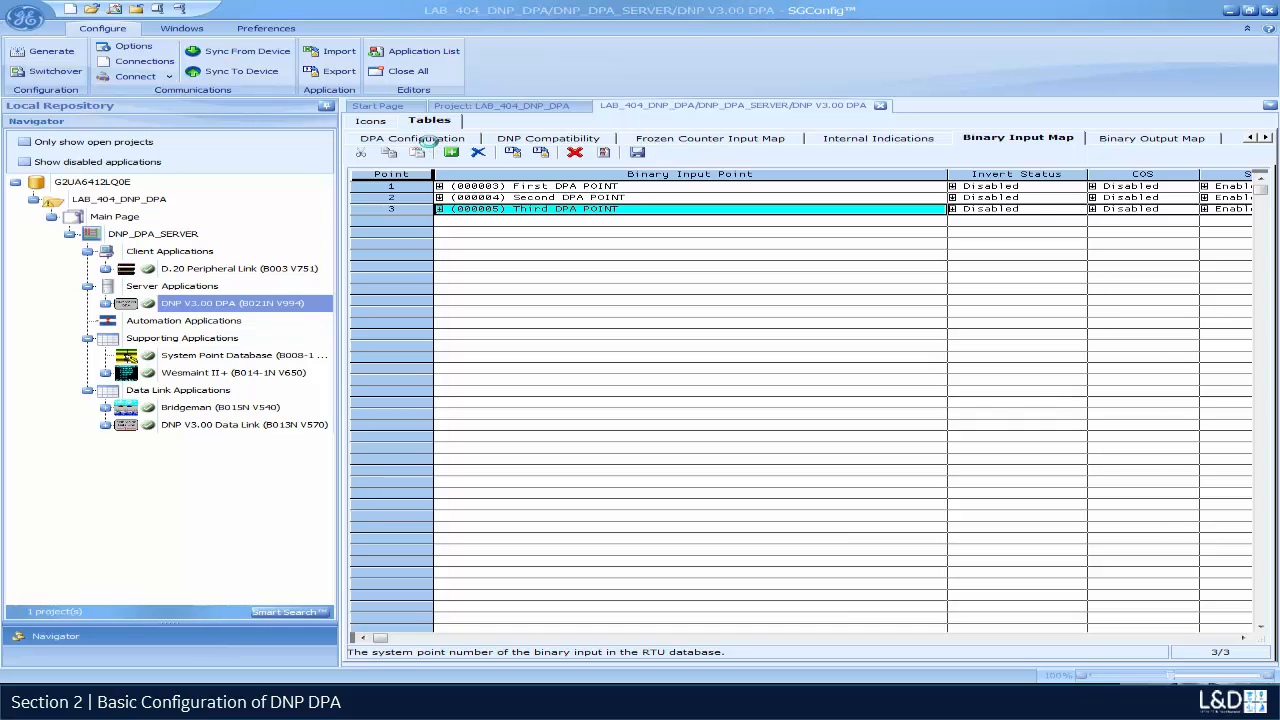
click(422, 139)
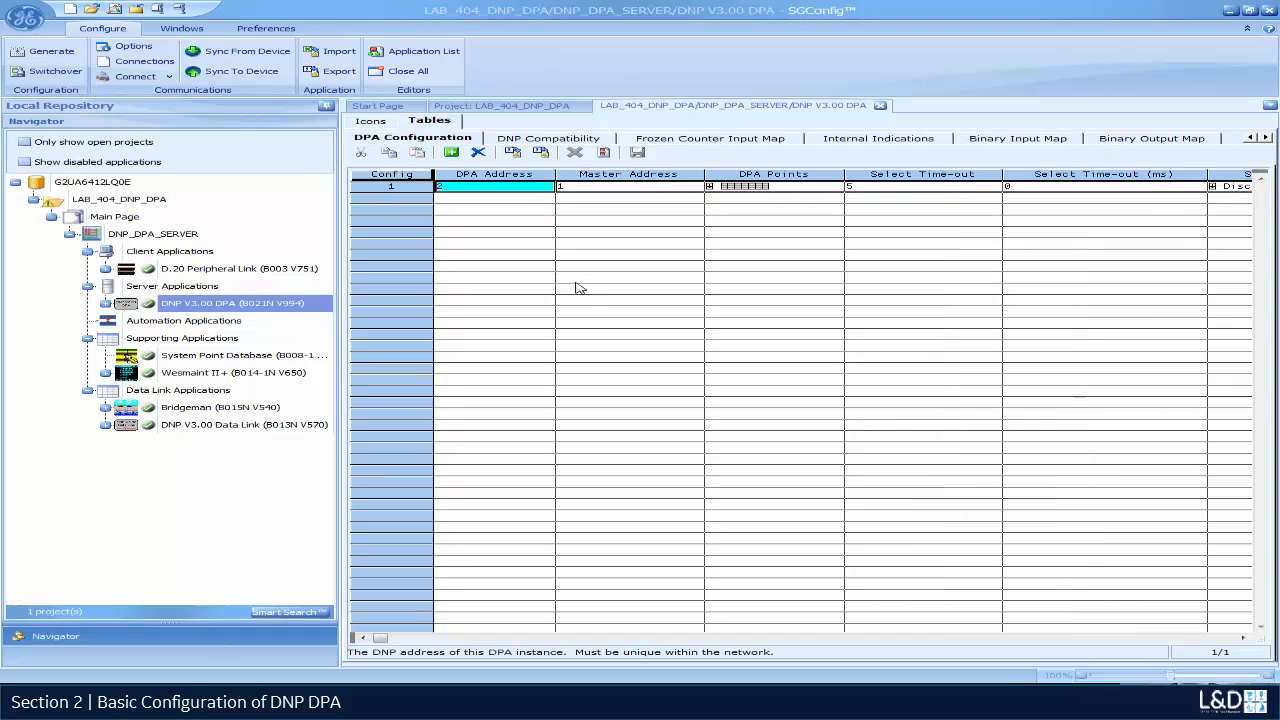
click(478, 196)
click(391, 197)
right_click(396, 199)
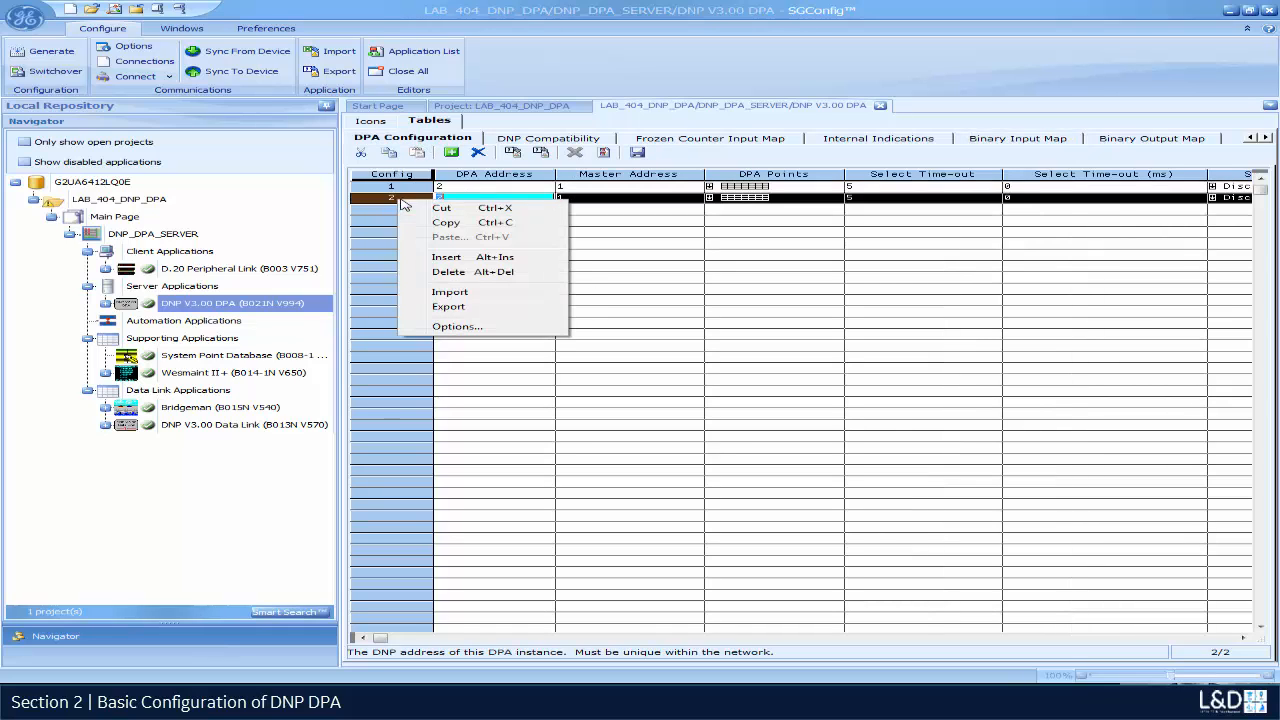
click(445, 271)
Set the DPA address to 50 and the master address to 100 in the first DPA configuration record
click(468, 189)
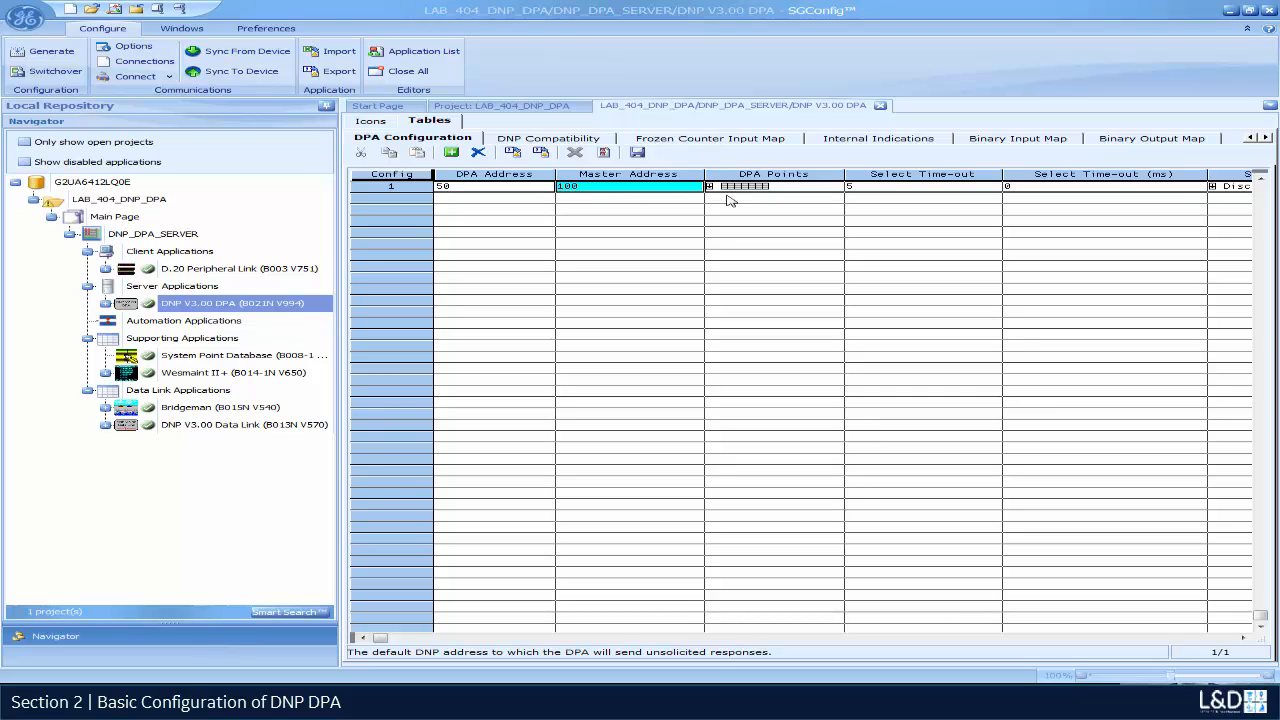
Assign three binary input records starting at record 1 to the configuration's DPA points, and close the DPA application with its tables saved
double_click(757, 188)
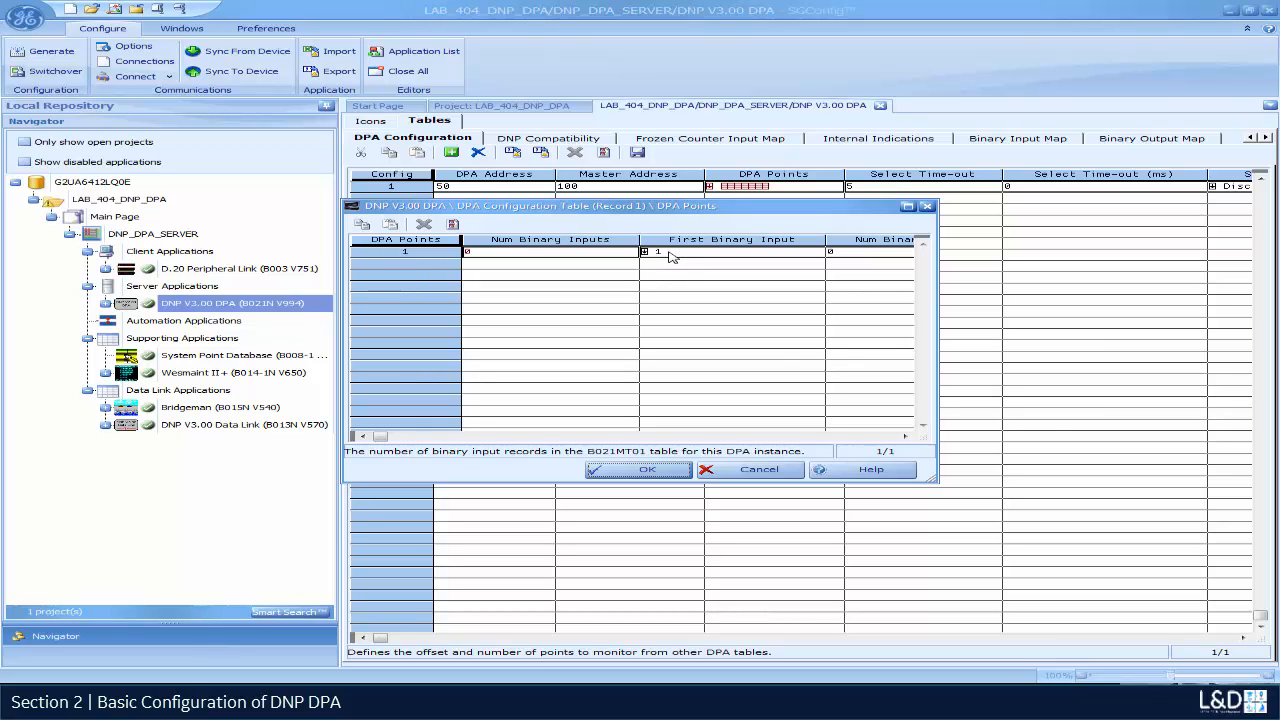
click(670, 256)
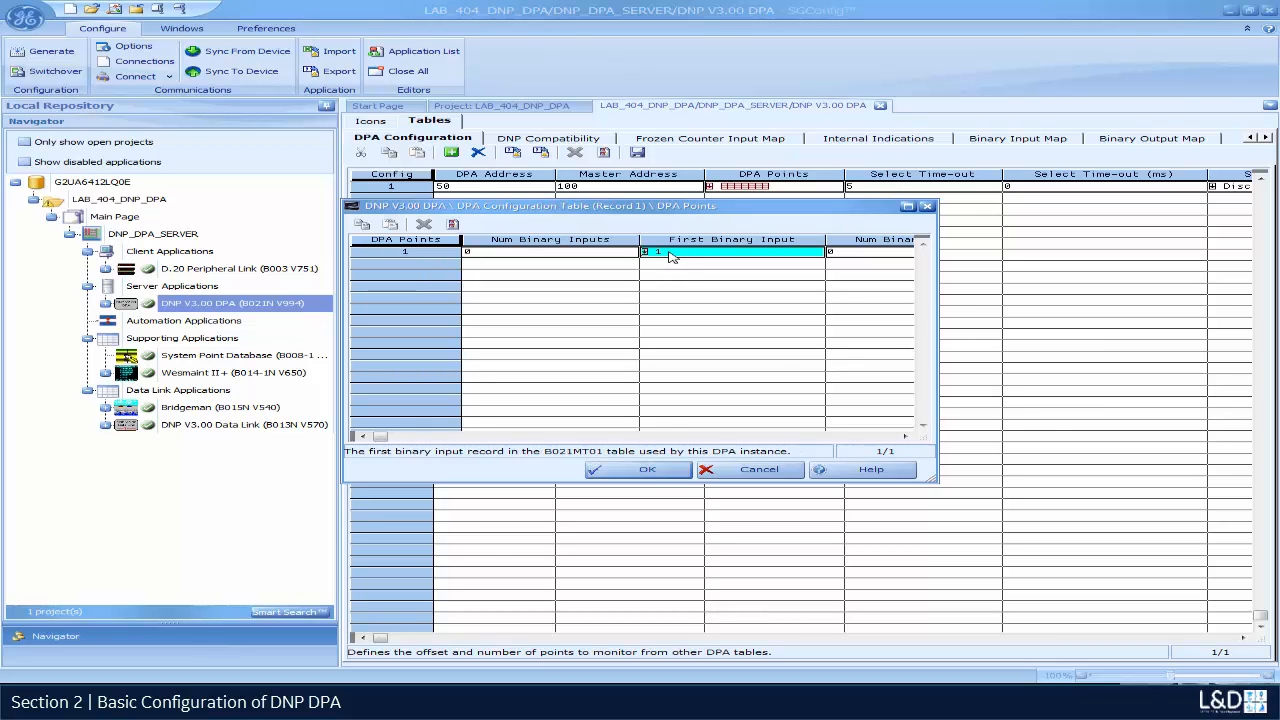
double_click(670, 256)
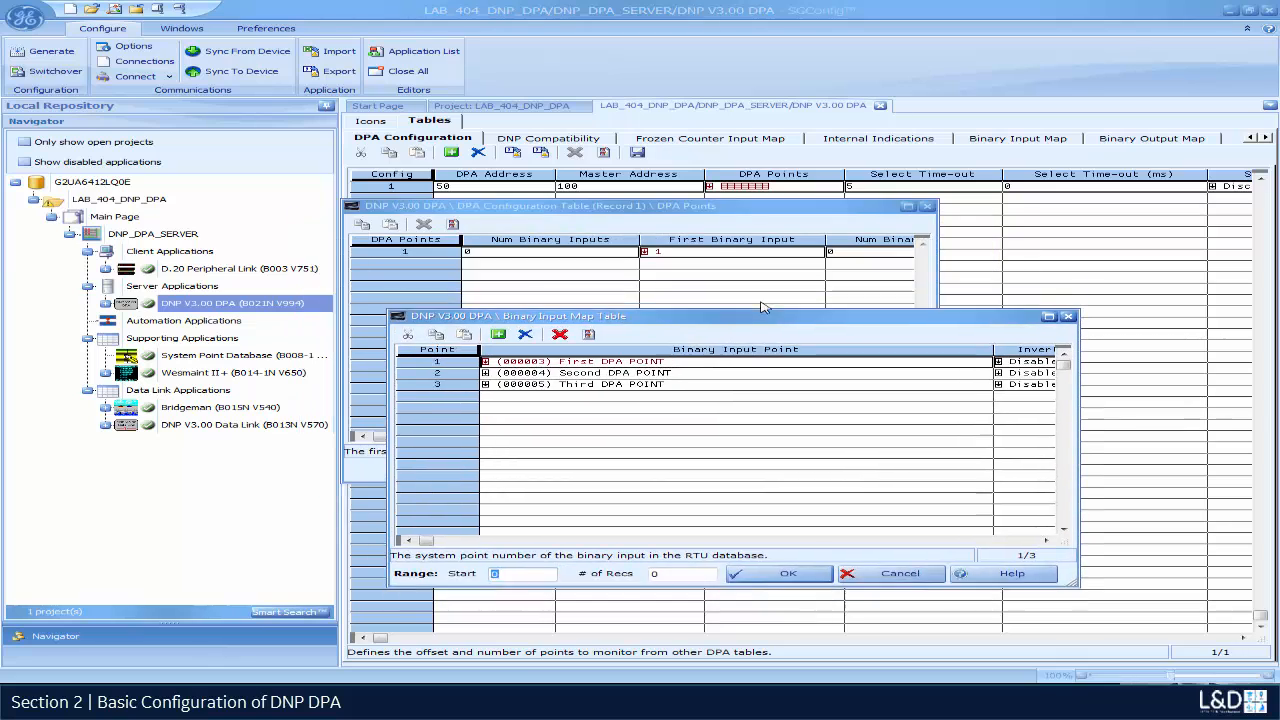
drag(465, 331, 451, 369)
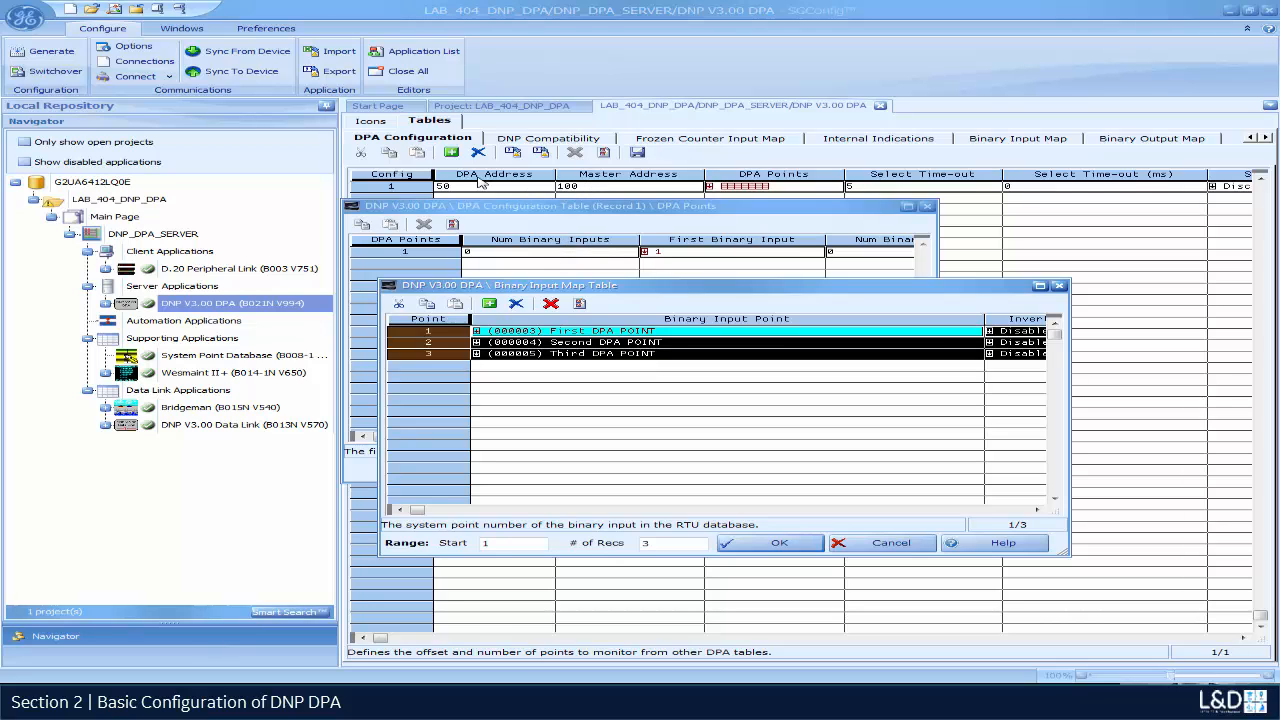
click(775, 543)
click(649, 474)
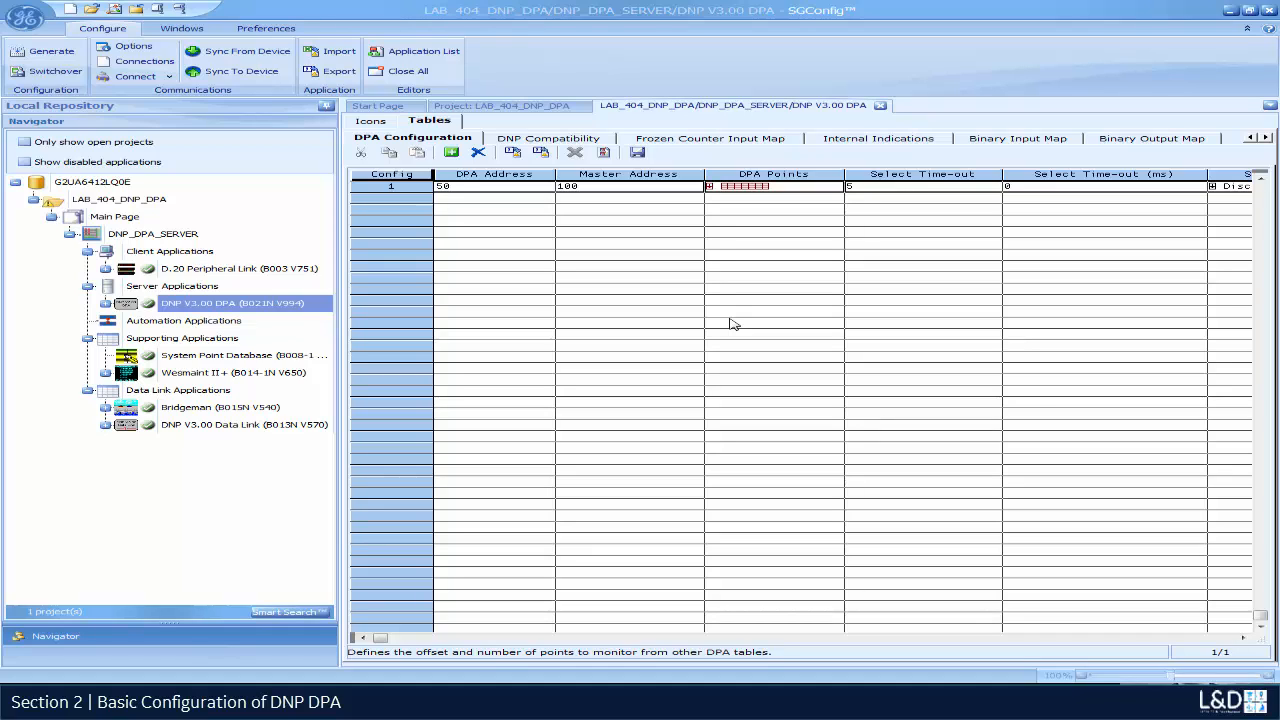
click(881, 106)
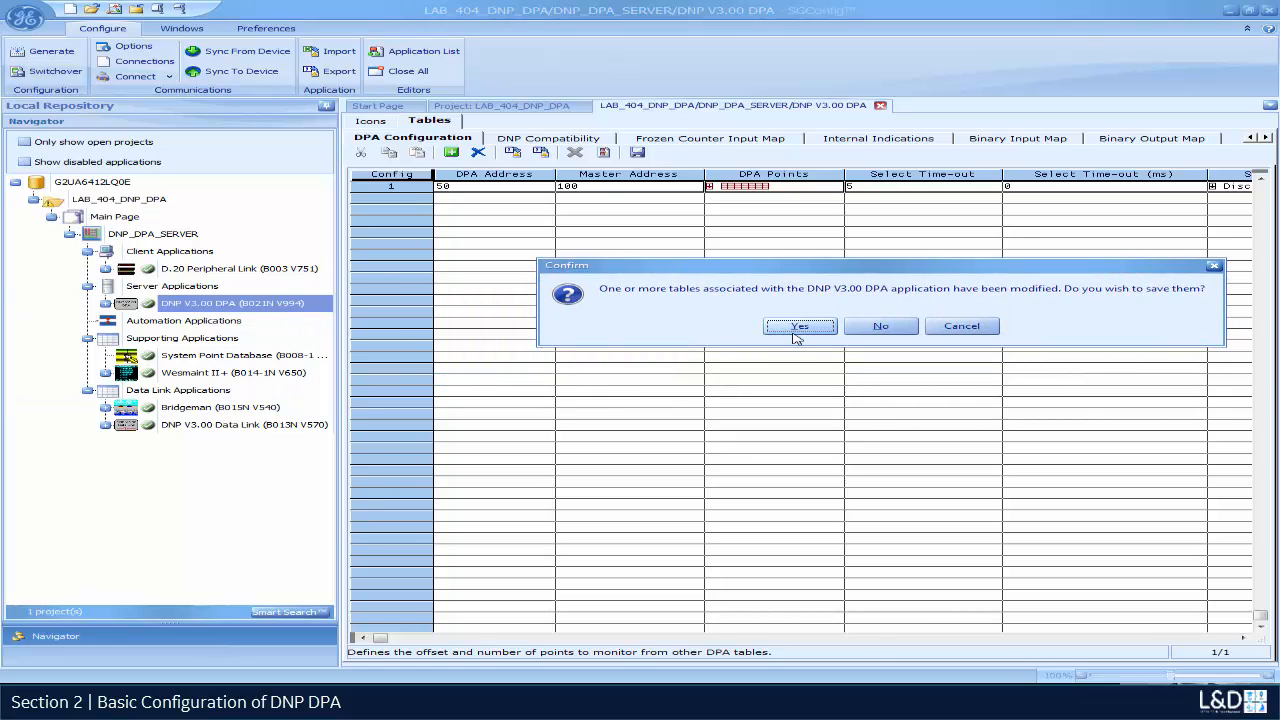
click(798, 327)
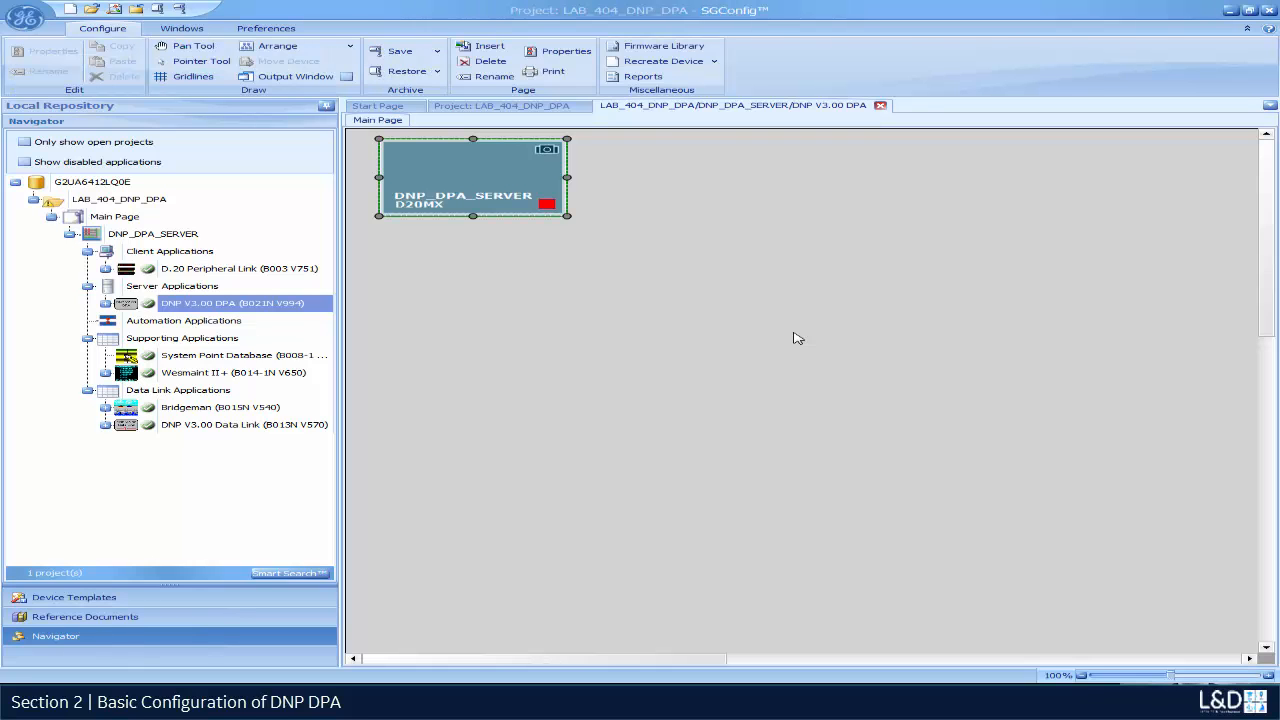
Open the Port Configuration table of the DNP V3.00 Data Link application on the DNP_DPA_SERVER device
double_click(453, 162)
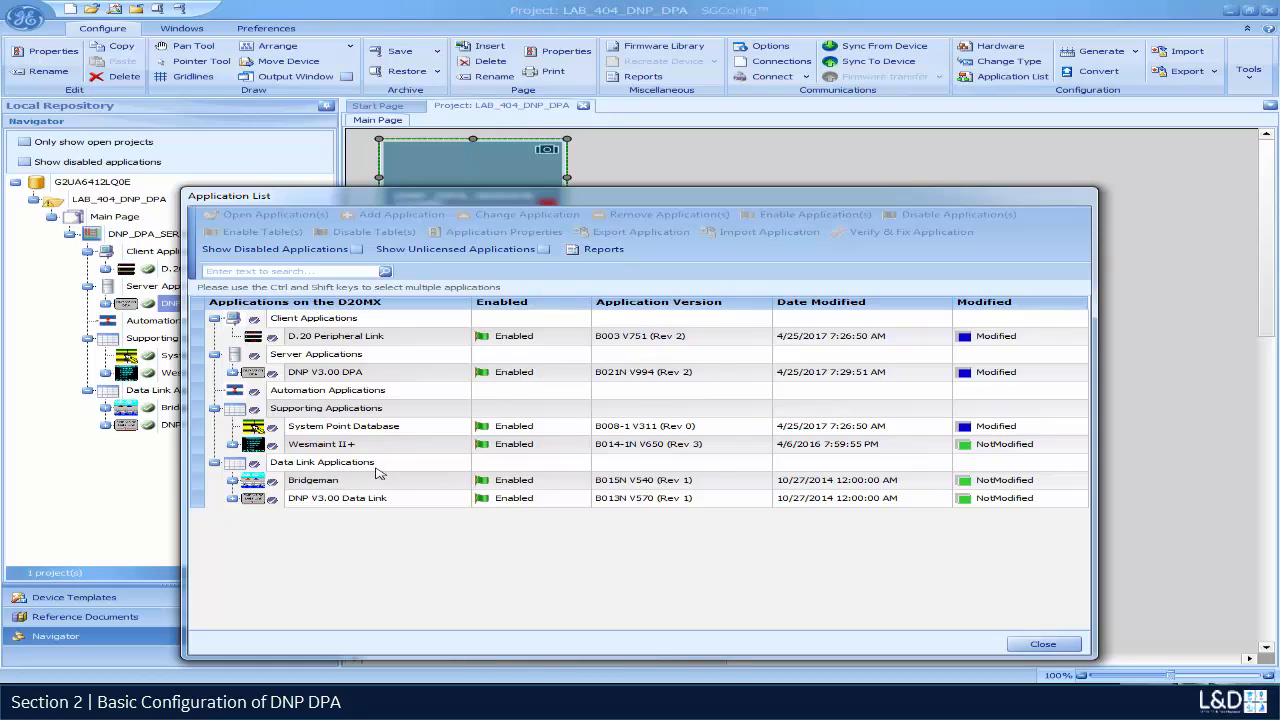
click(330, 500)
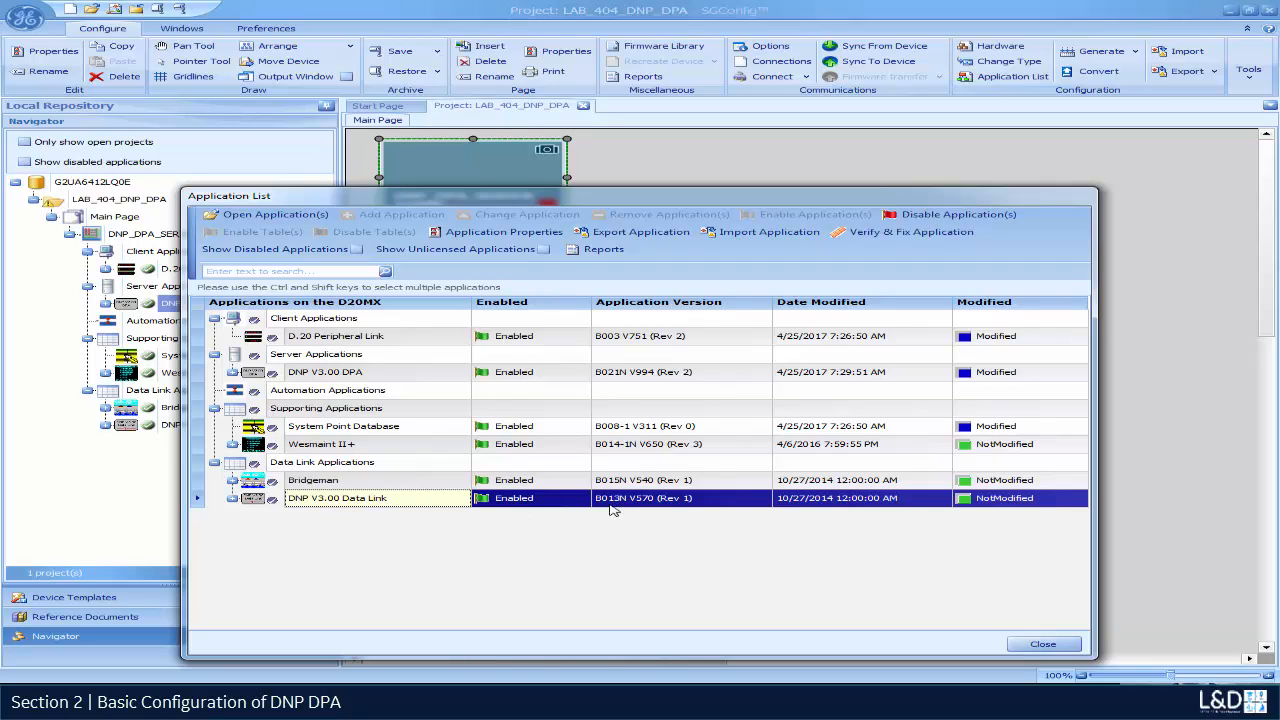
double_click(292, 502)
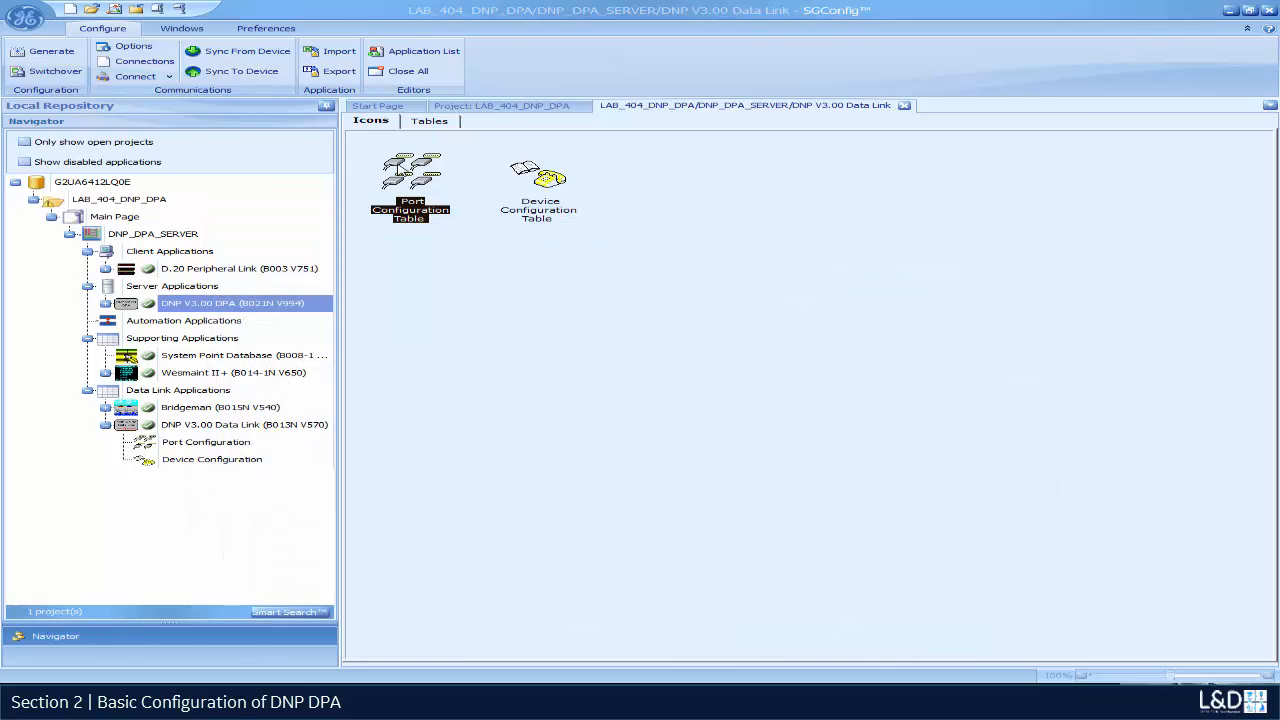
double_click(403, 171)
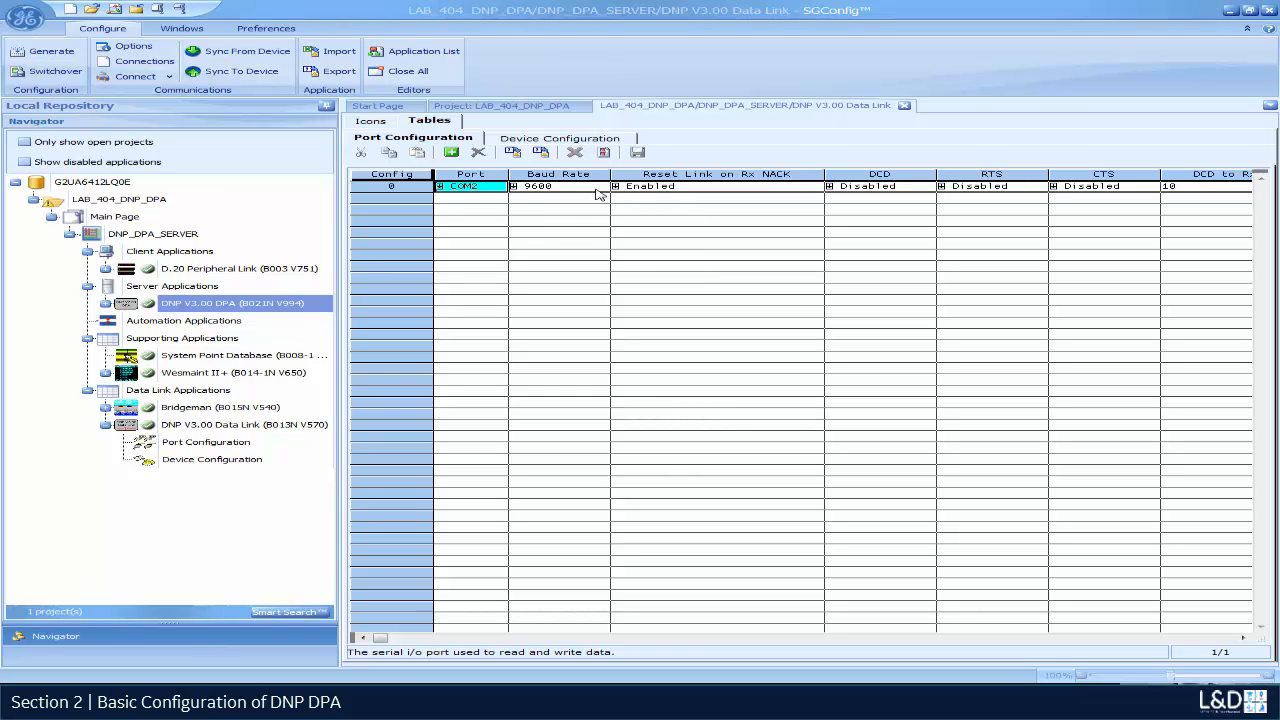
Close the DNP V3.00 Data Link application and open the Local Application table of Bridgeman on the DNP_DPA_SERVER device
click(904, 105)
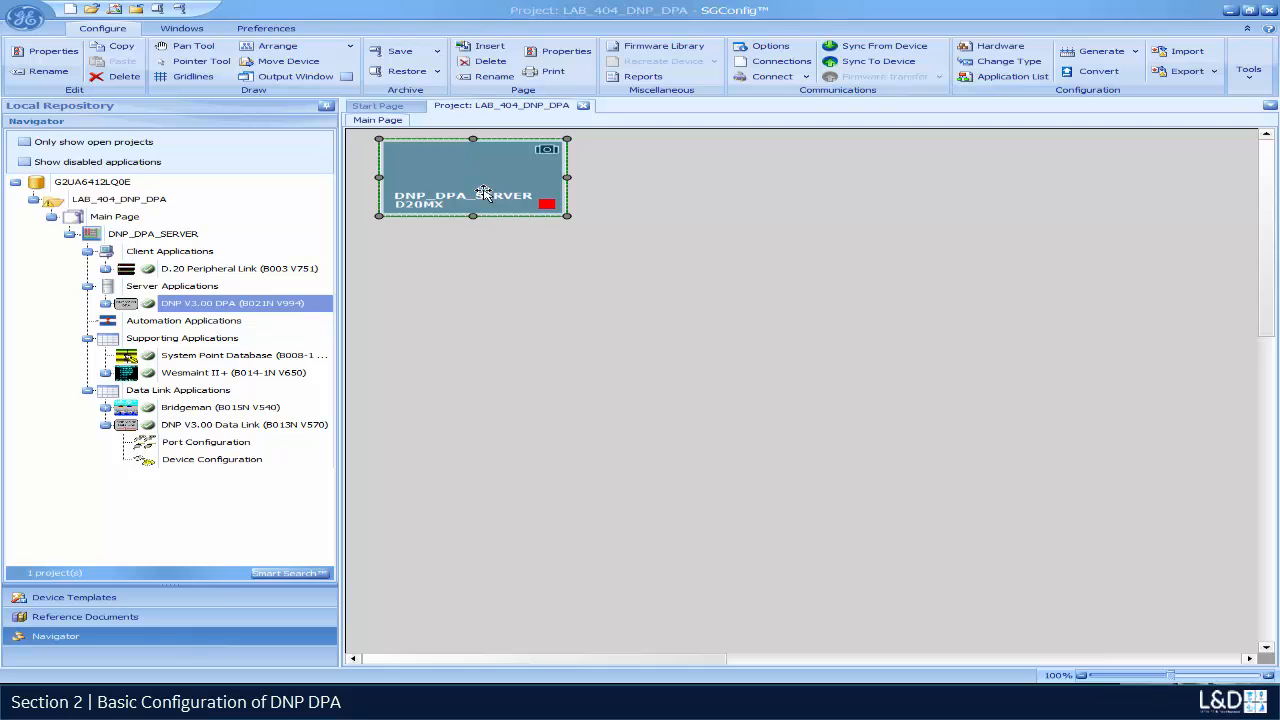
double_click(483, 193)
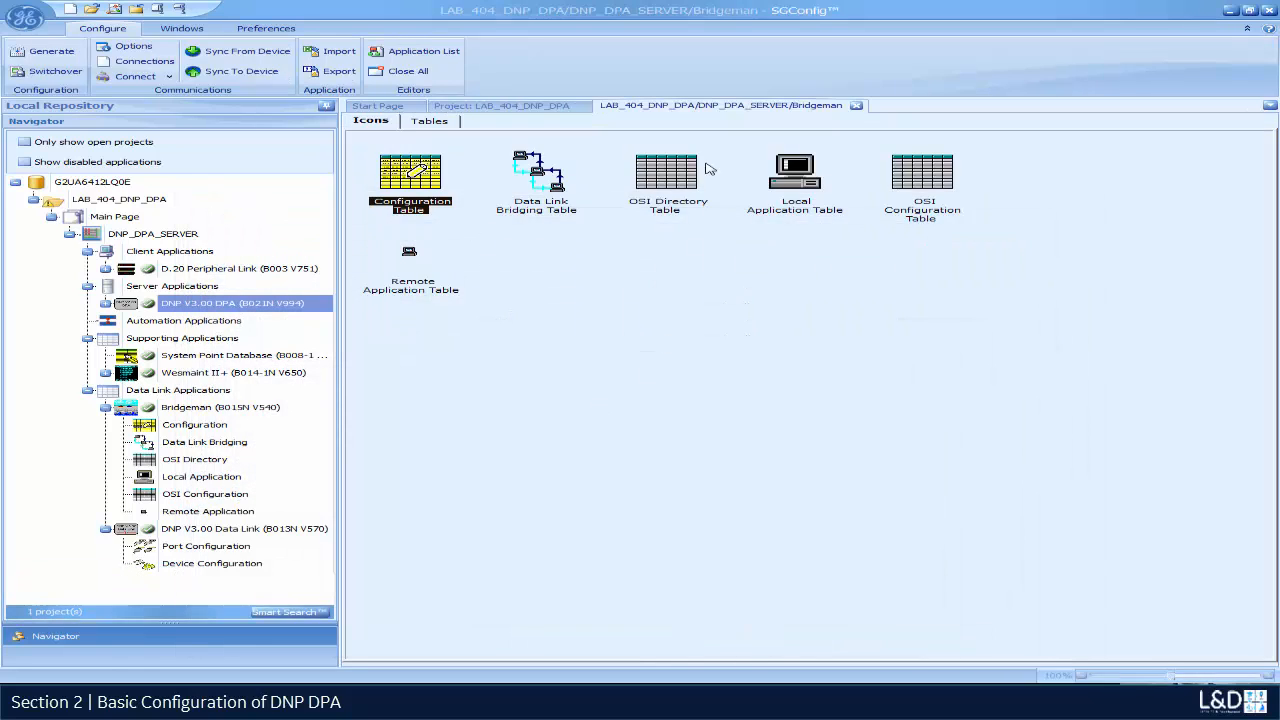
double_click(787, 172)
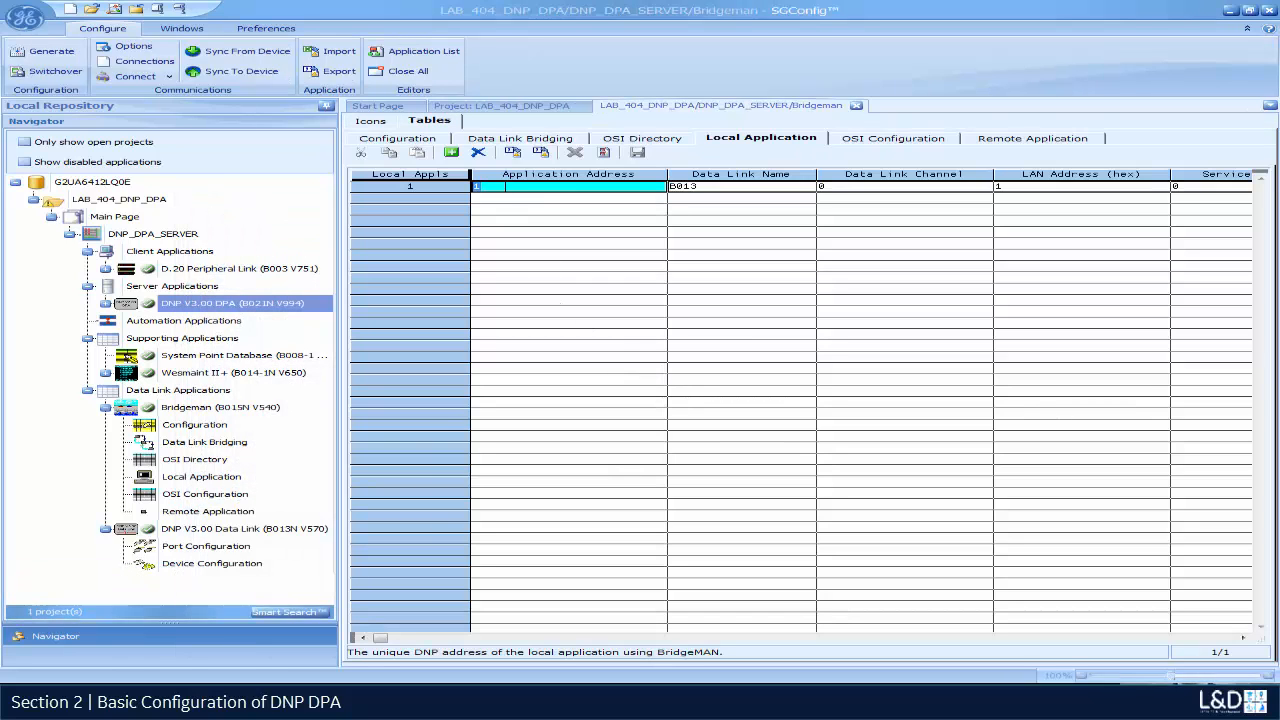
Set the first local application record's application address to 50 and its hexadecimal LAN address to 32
text(50)
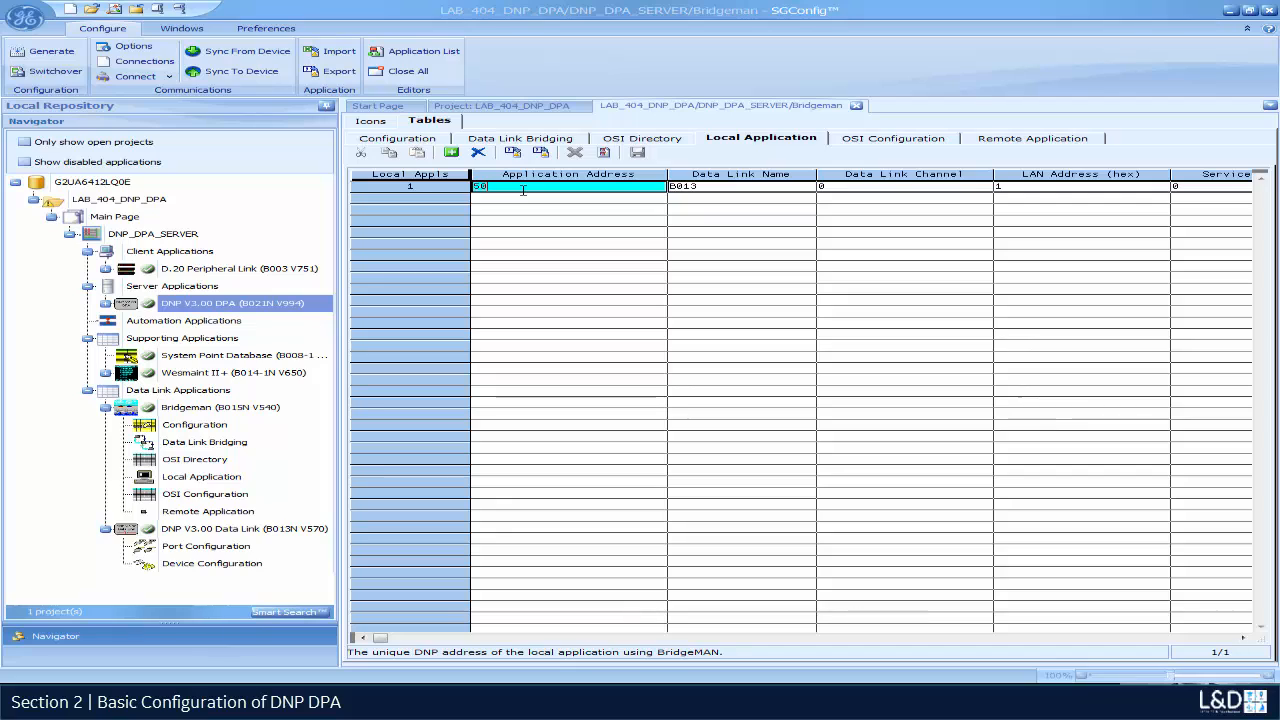
key(Tab)
key(Tab)
key(Tab)
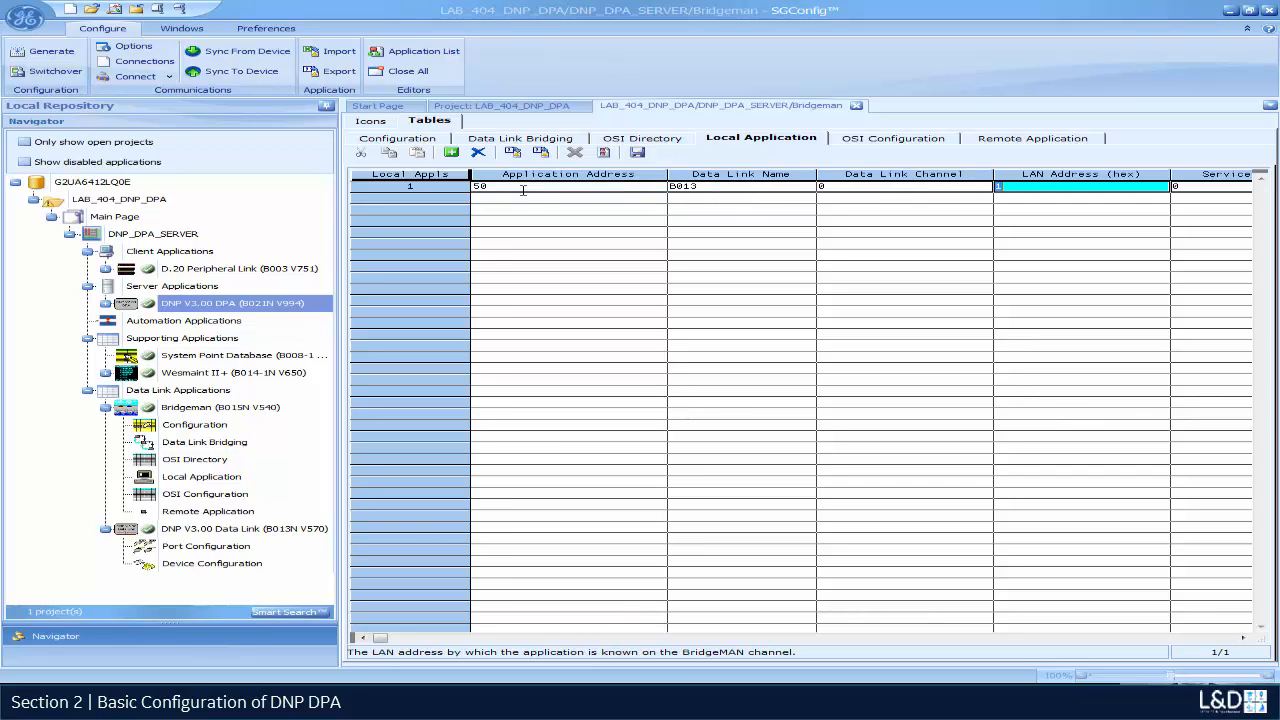
text(32)
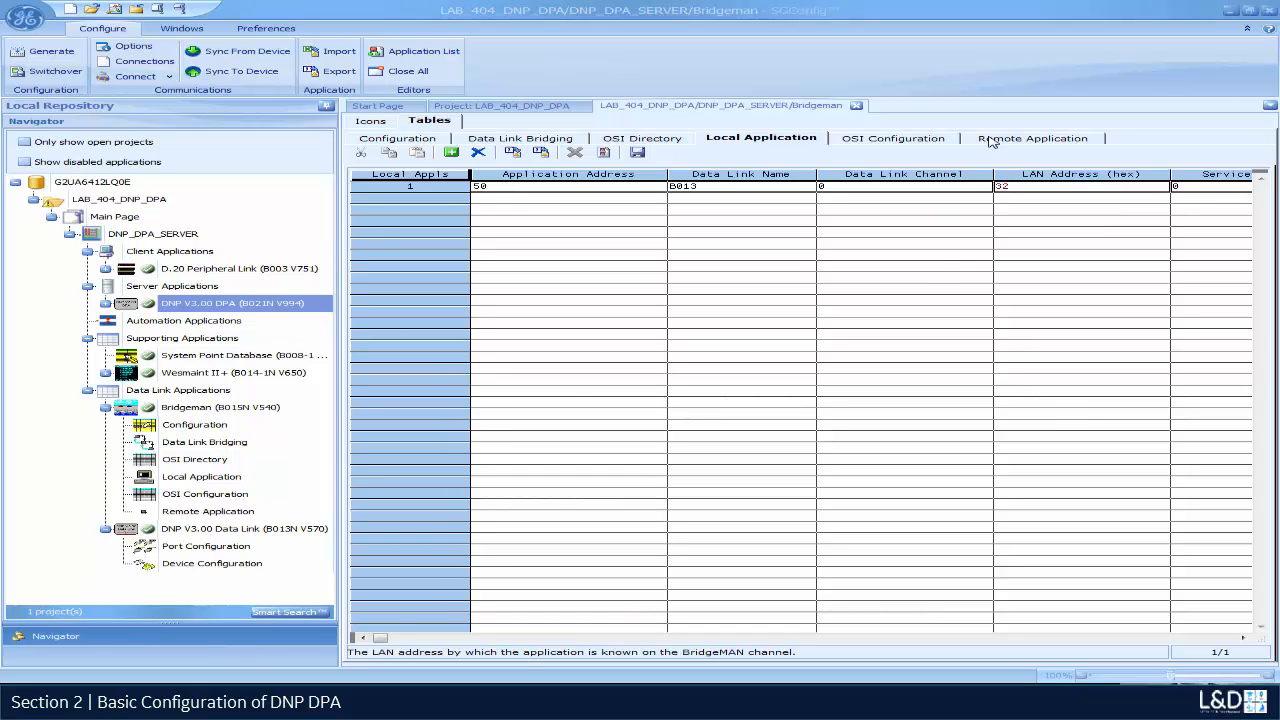
Set the first remote application record's application address to 100 and hexadecimal LAN address to 64, and close Bridgeman
click(1000, 141)
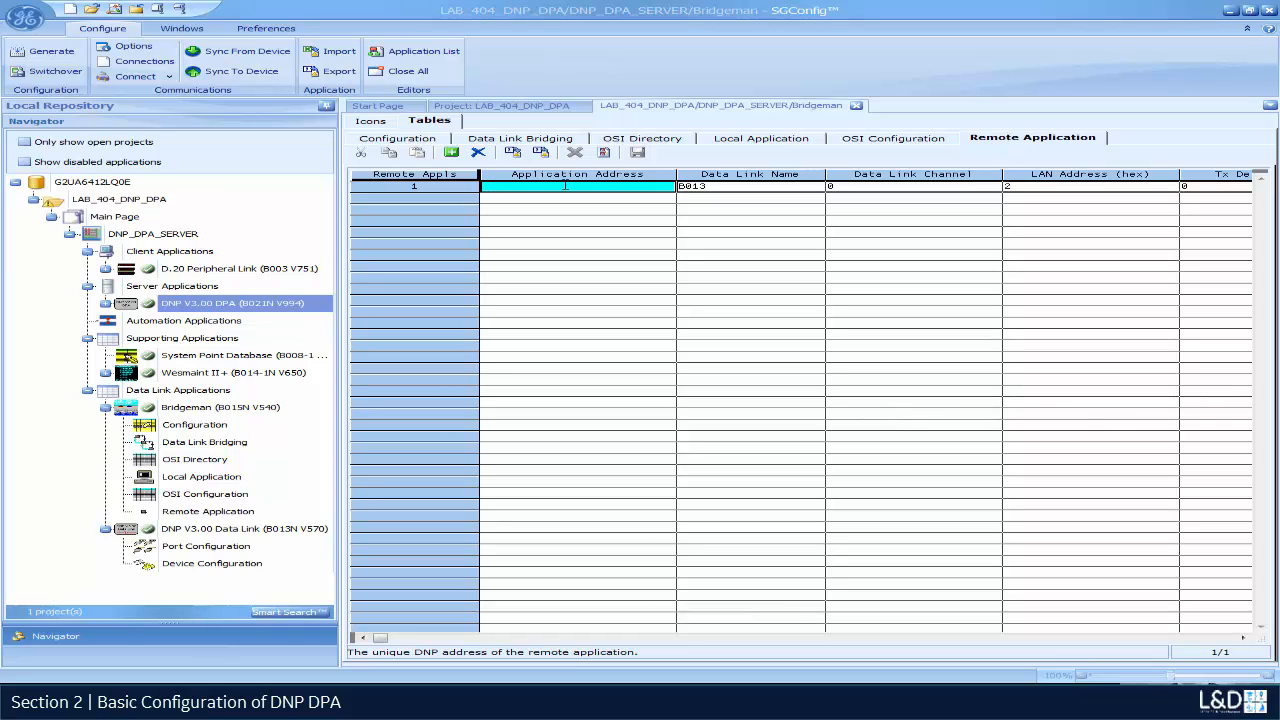
click(1070, 189)
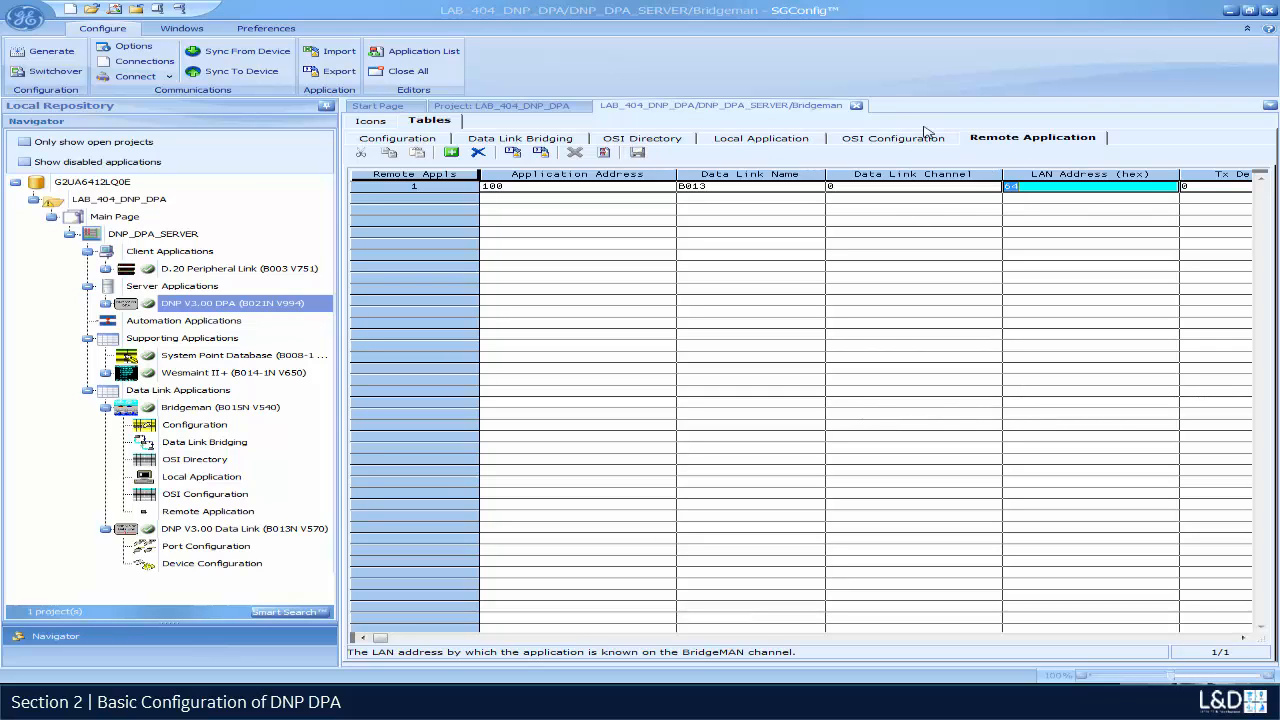
click(857, 106)
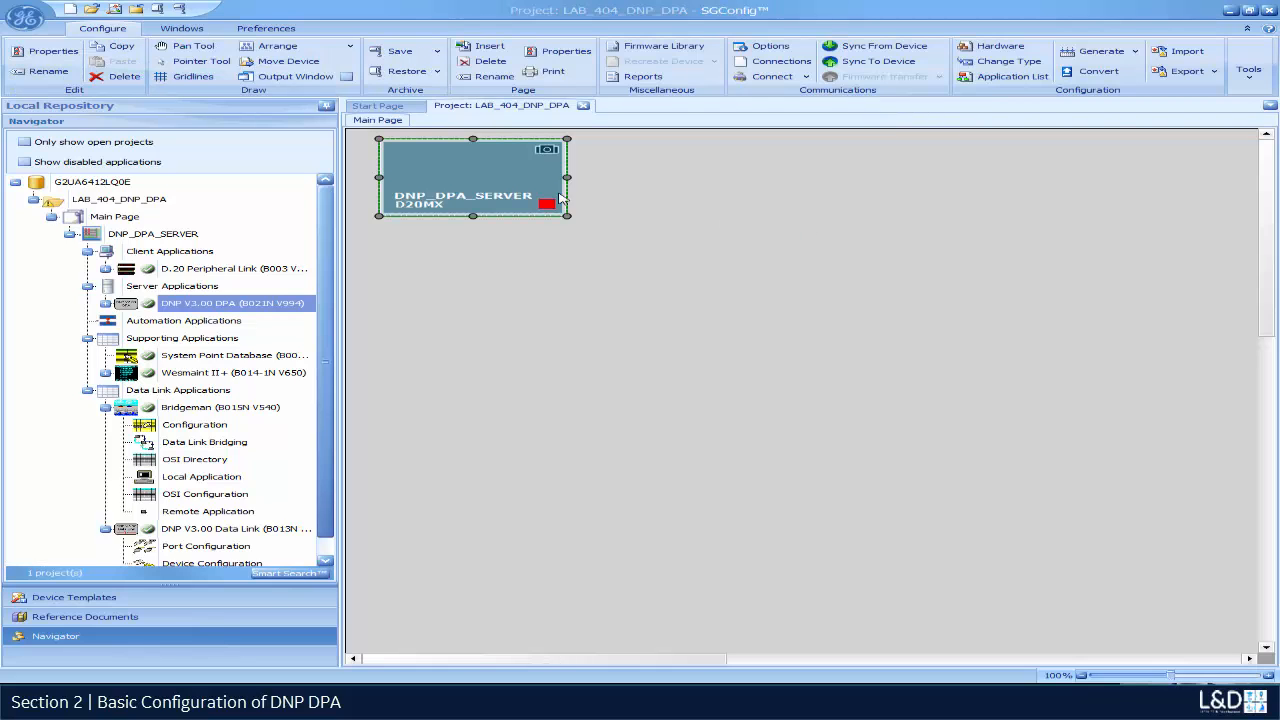
Review the D.20 Peripheral Link, Bridgeman, DNP V3.00 Data Link and DNP V3.00 DPA entries in the DNP_DPA_SERVER application list
double_click(476, 190)
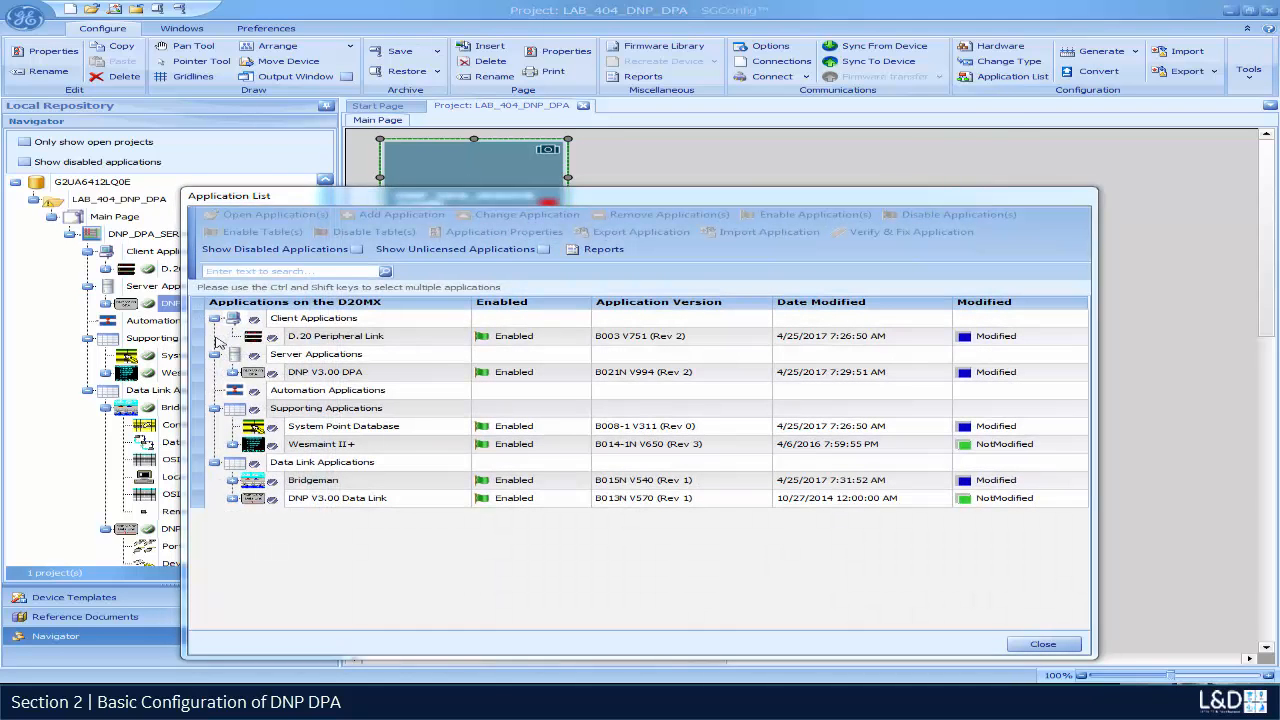
click(332, 340)
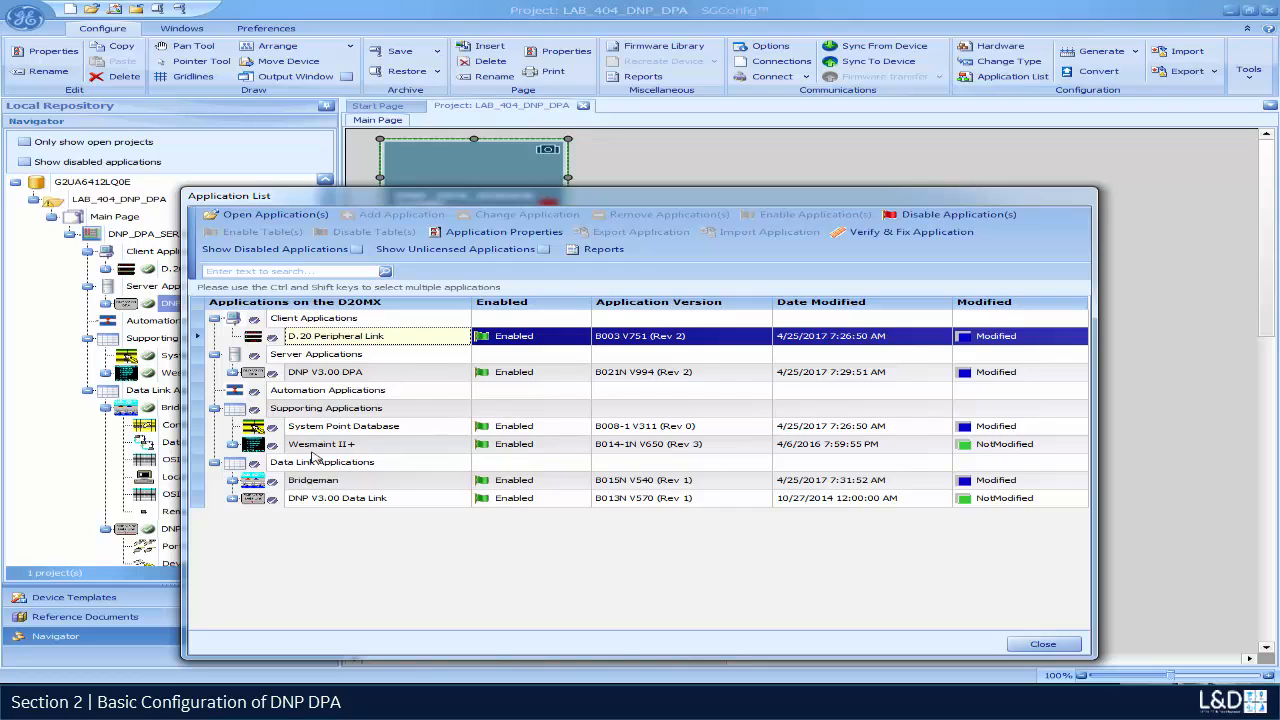
click(314, 486)
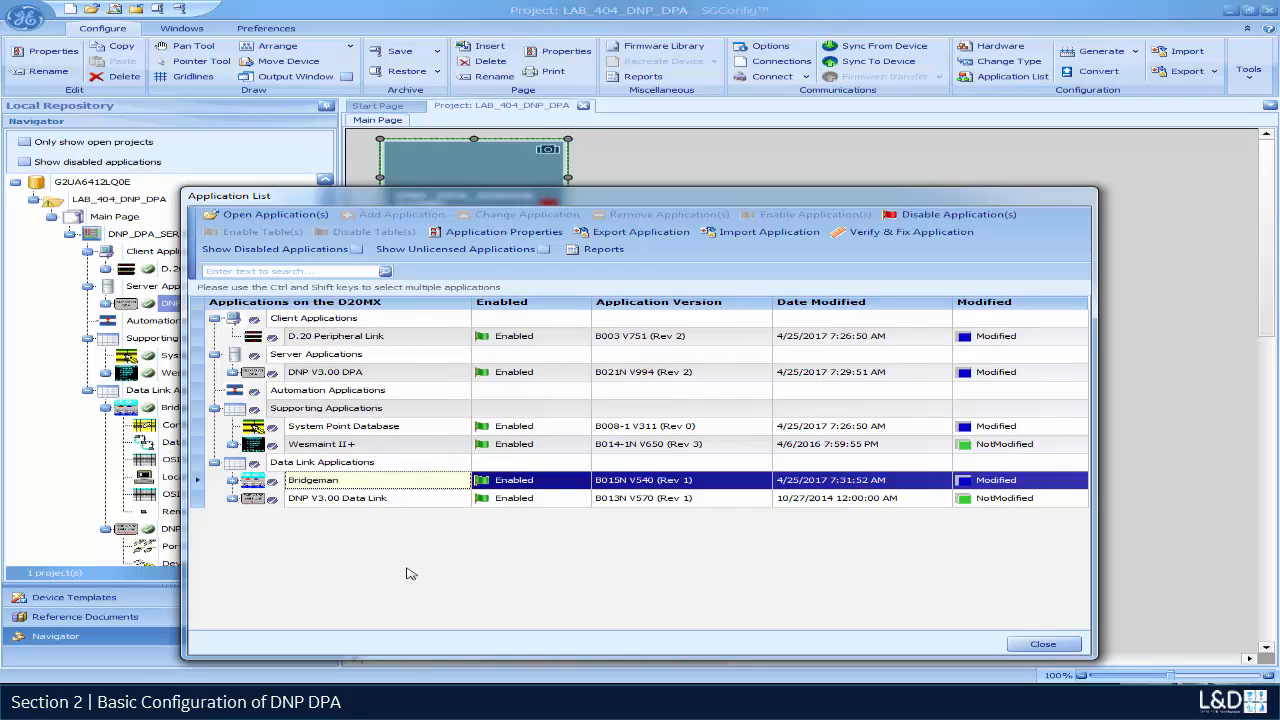
click(329, 500)
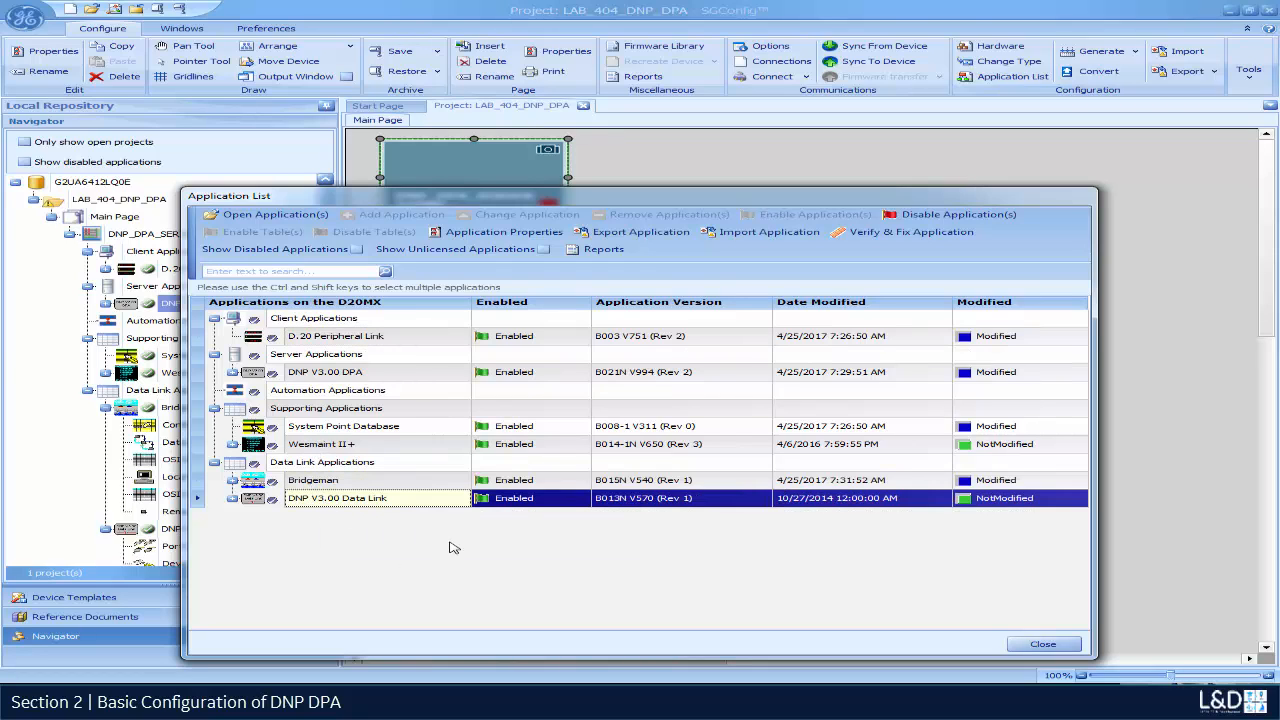
click(355, 372)
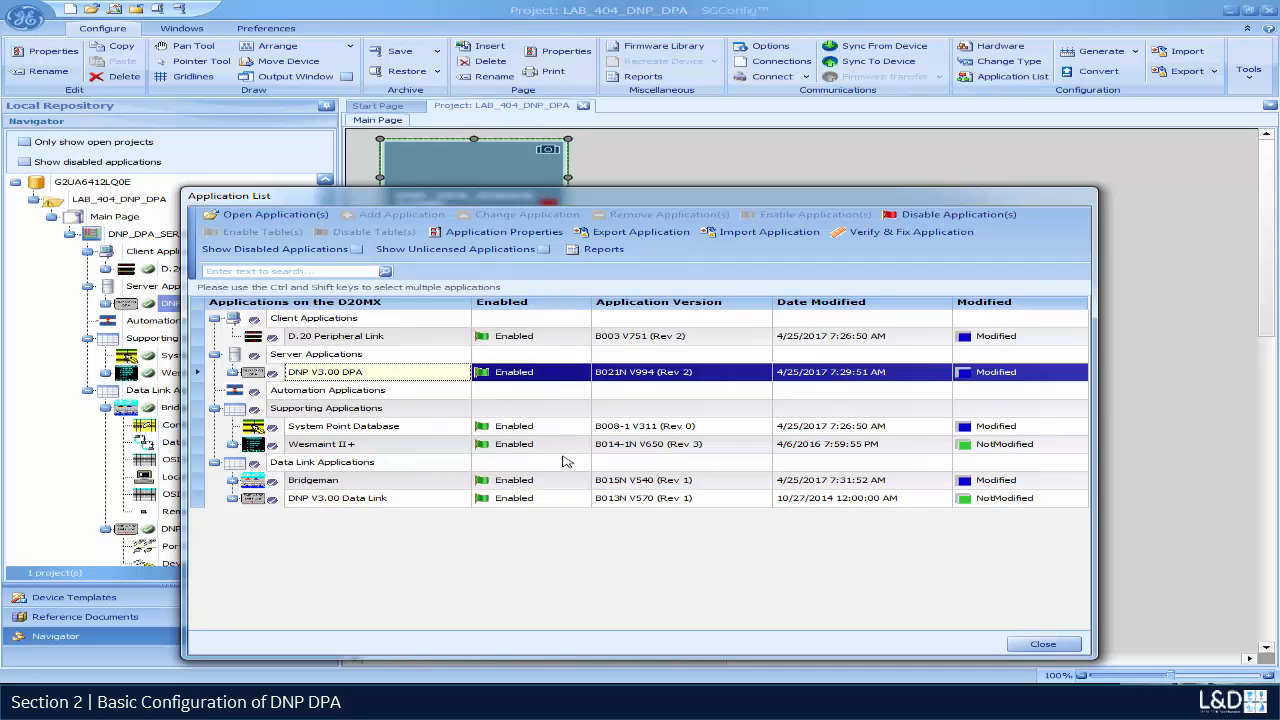